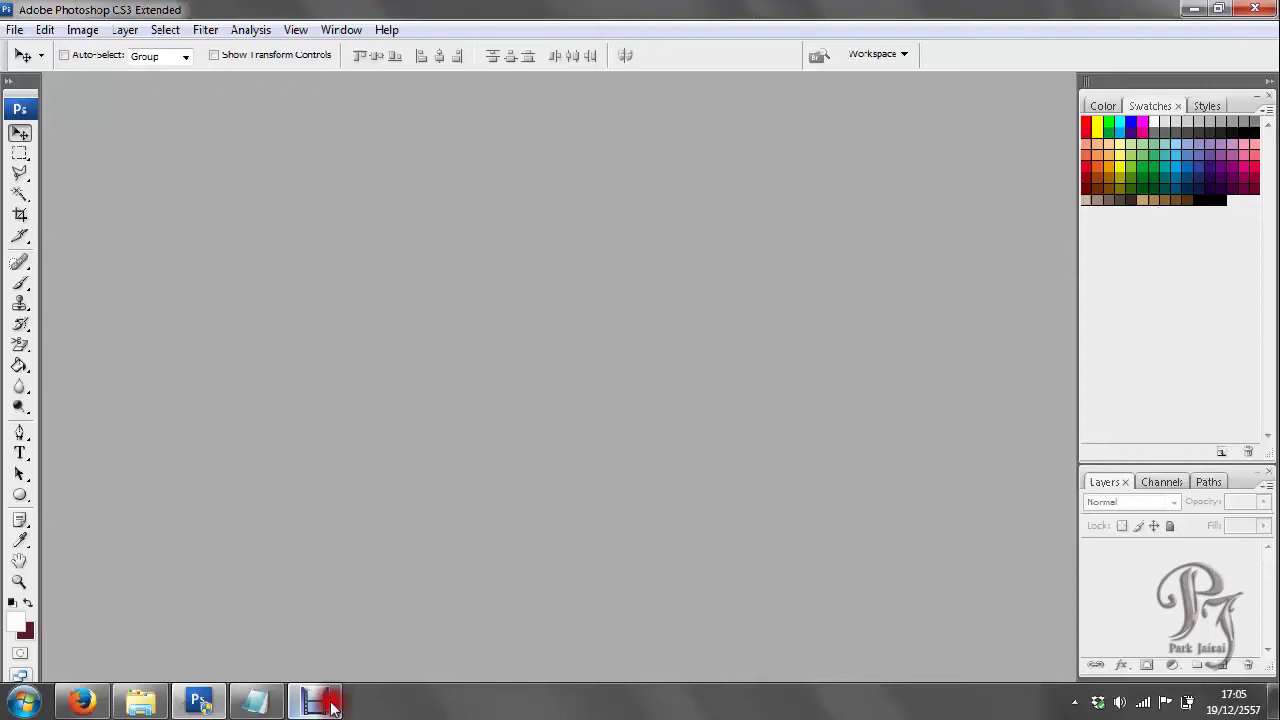
Read the first instruction step in the Notepad notes, then hide them
{"action": "left_click", "coordinate": [257, 700]}
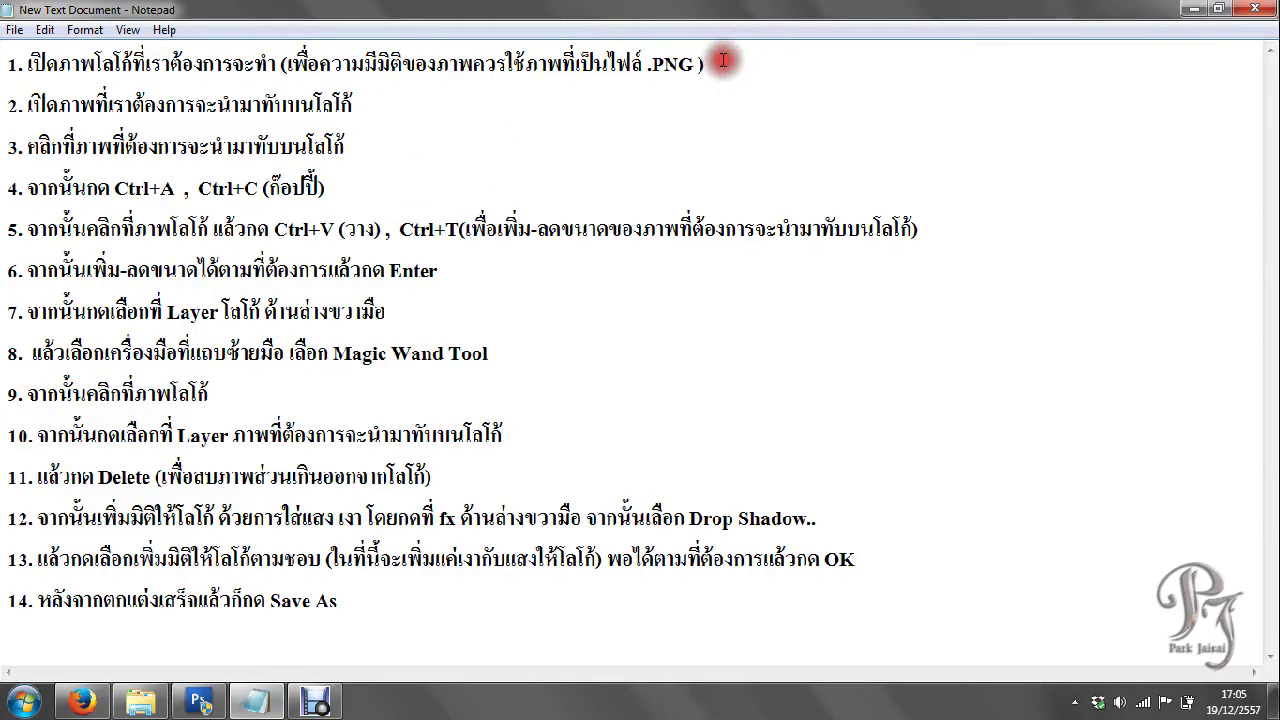
{"action": "left_click_drag", "start_coordinate": [722, 60], "coordinate": [20, 30]}
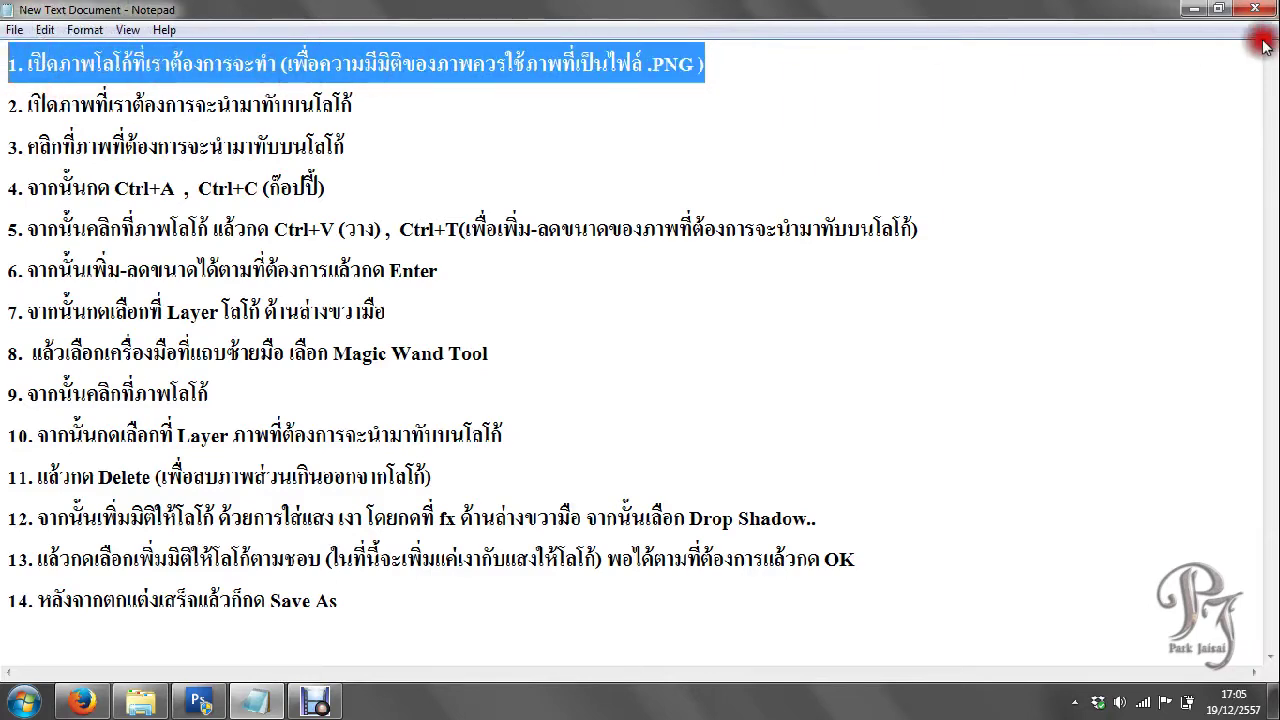
{"action": "left_click", "coordinate": [1205, 8]}
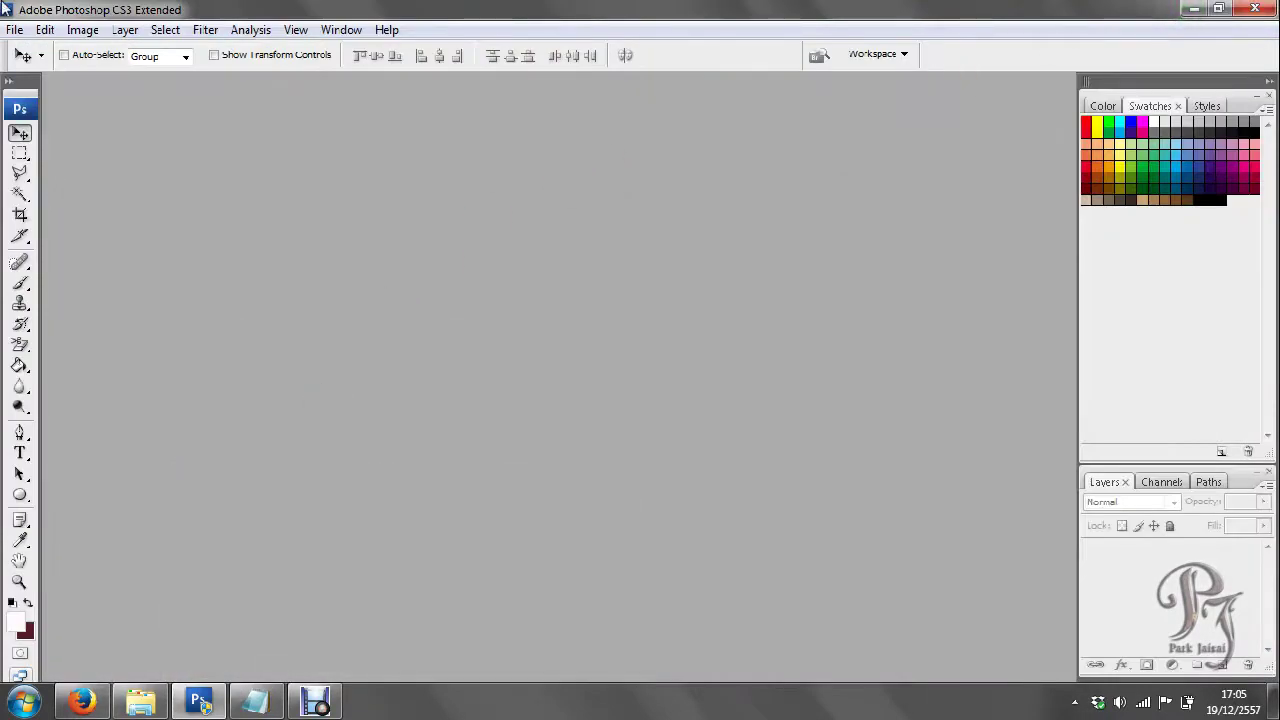
Open Test.png from the LOGO folder and move its window to the centre, enlarged
{"action": "left_click", "coordinate": [12, 30]}
{"action": "left_click", "coordinate": [30, 65]}
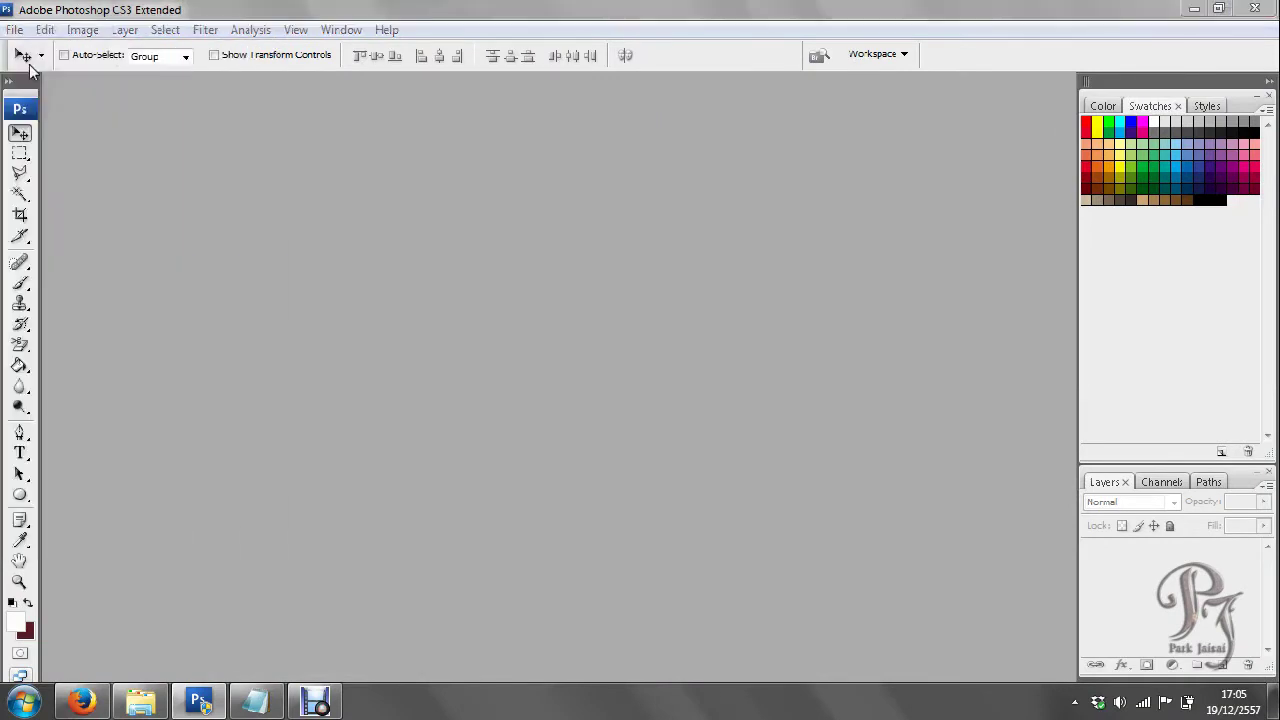
{"action": "left_click", "coordinate": [510, 340]}
{"action": "scroll", "coordinate": [530, 350], "scroll_direction": "down", "scroll_amount": 5}
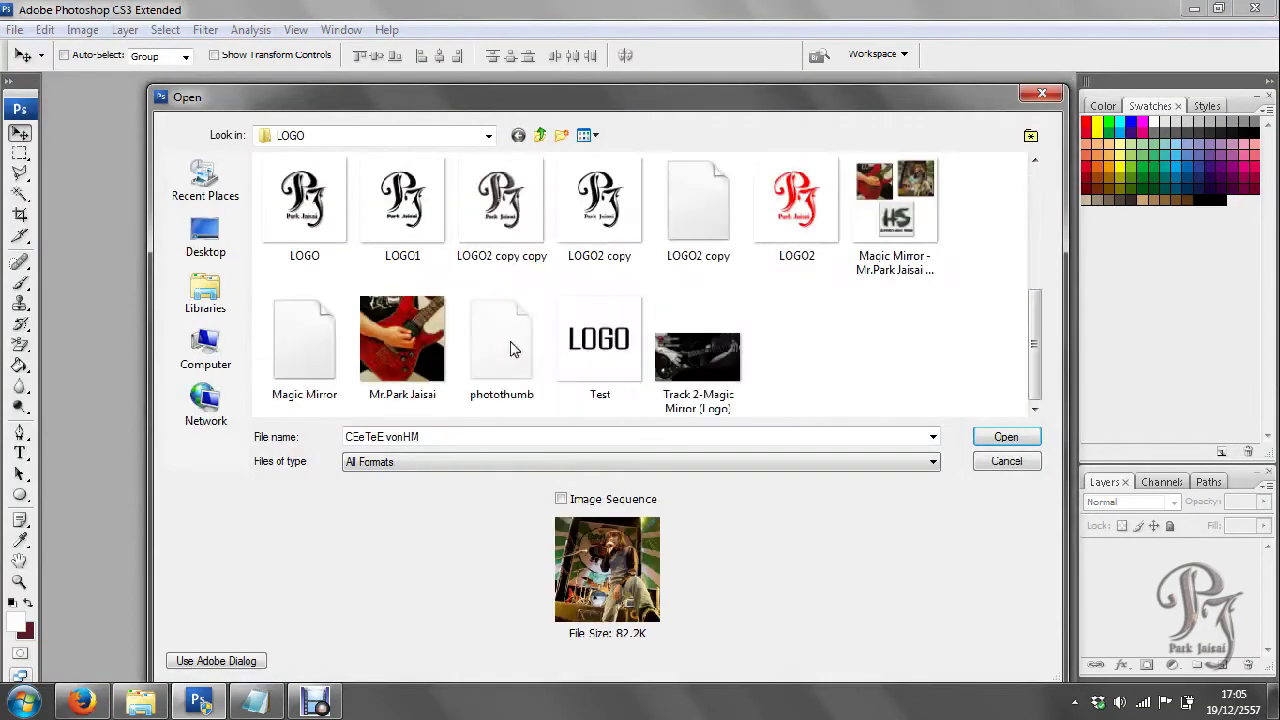
{"action": "left_click", "coordinate": [596, 356]}
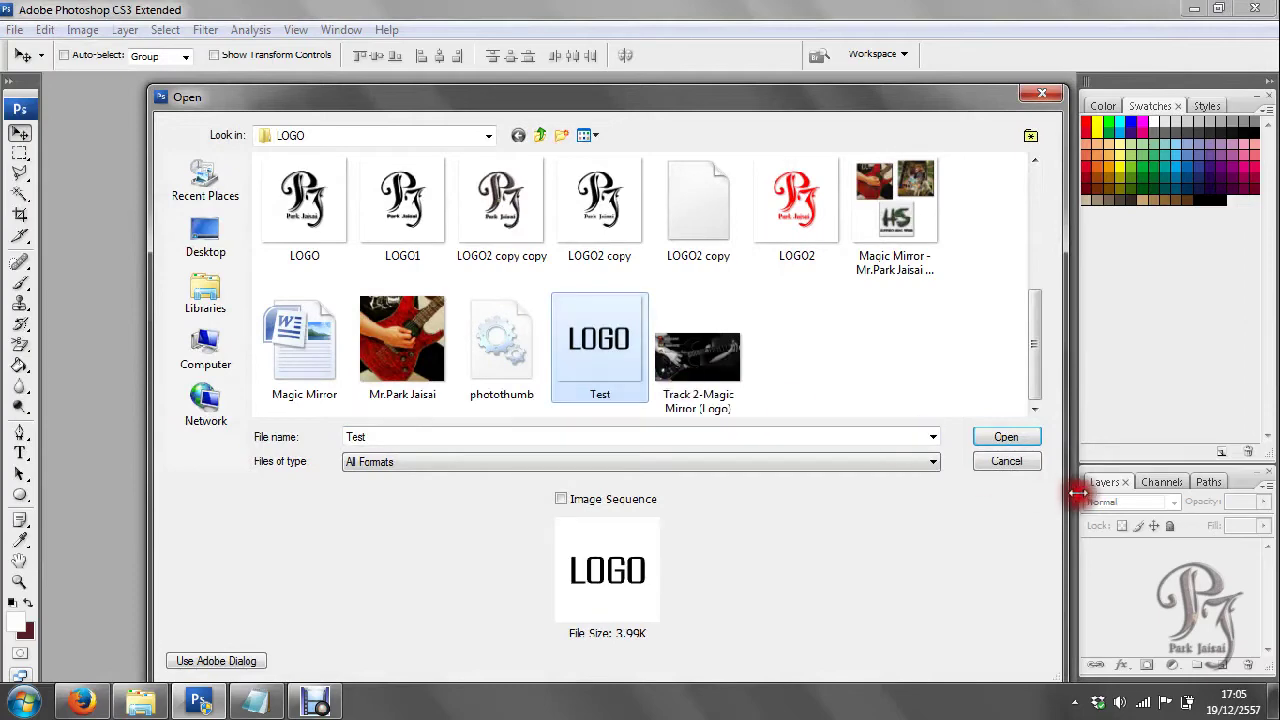
{"action": "left_click", "coordinate": [1008, 438]}
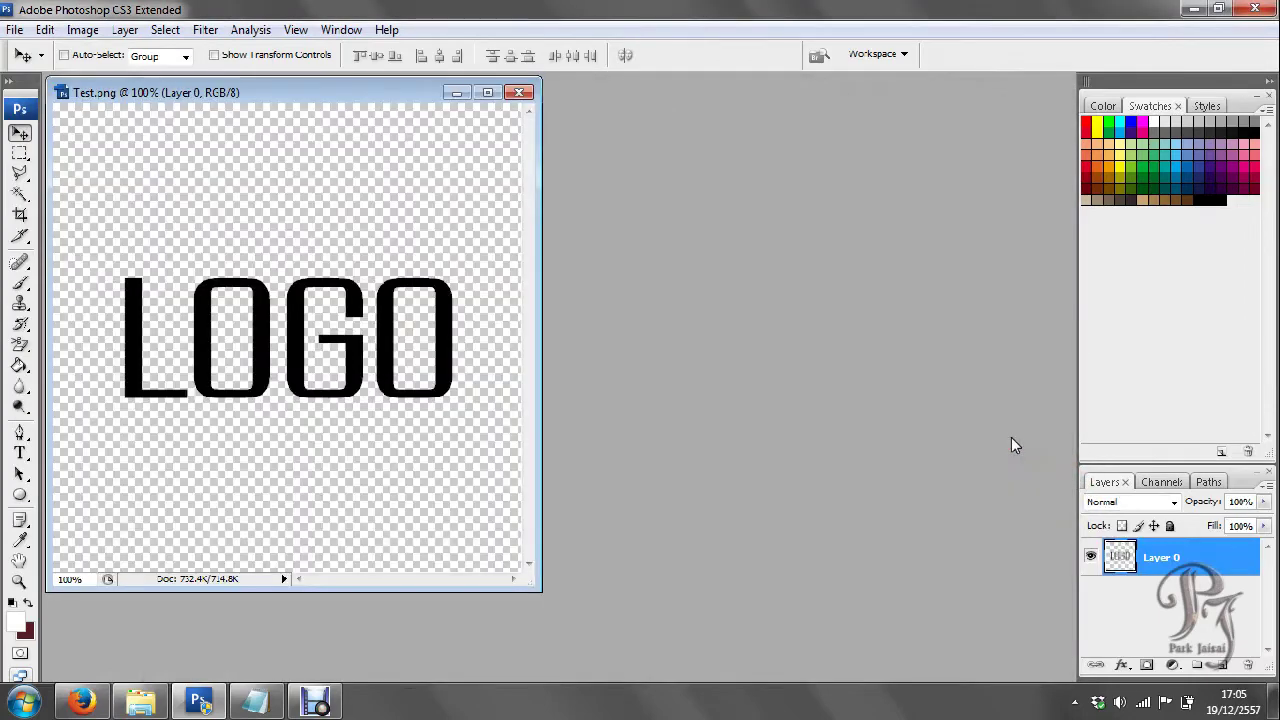
{"action": "left_click_drag", "start_coordinate": [426, 88], "coordinate": [780, 140]}
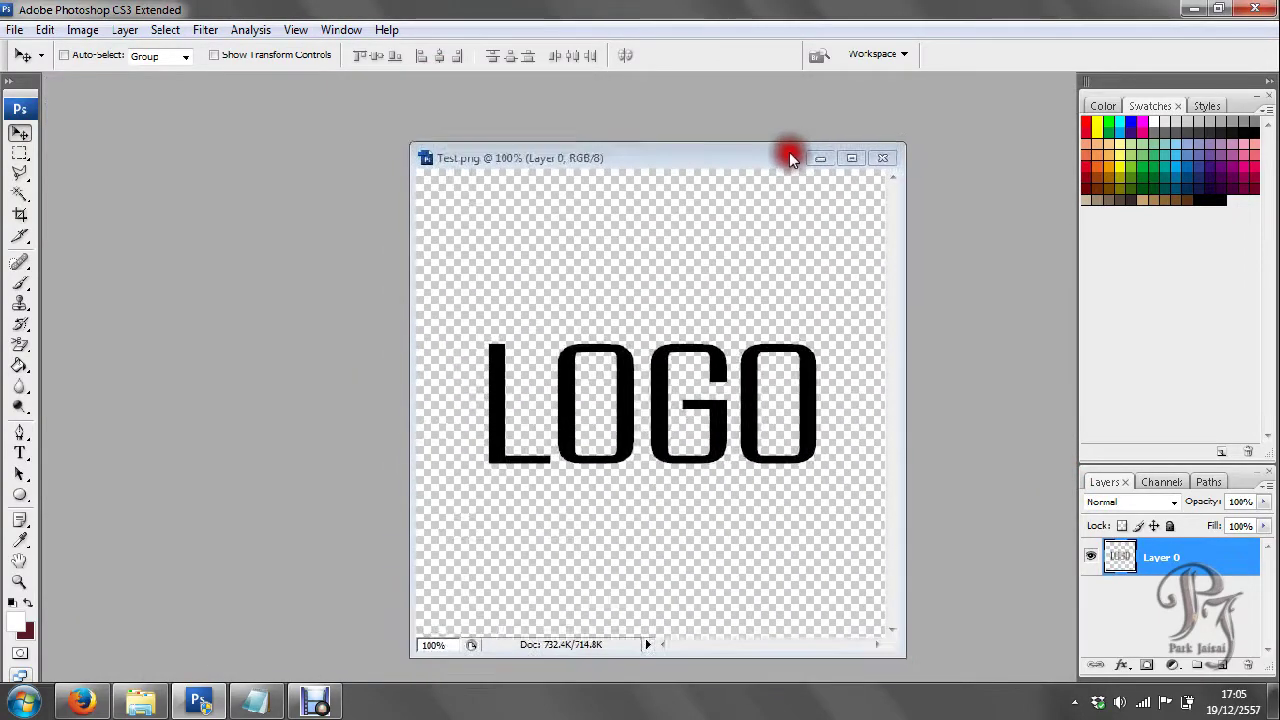
{"action": "left_click_drag", "start_coordinate": [896, 131], "coordinate": [1006, 100]}
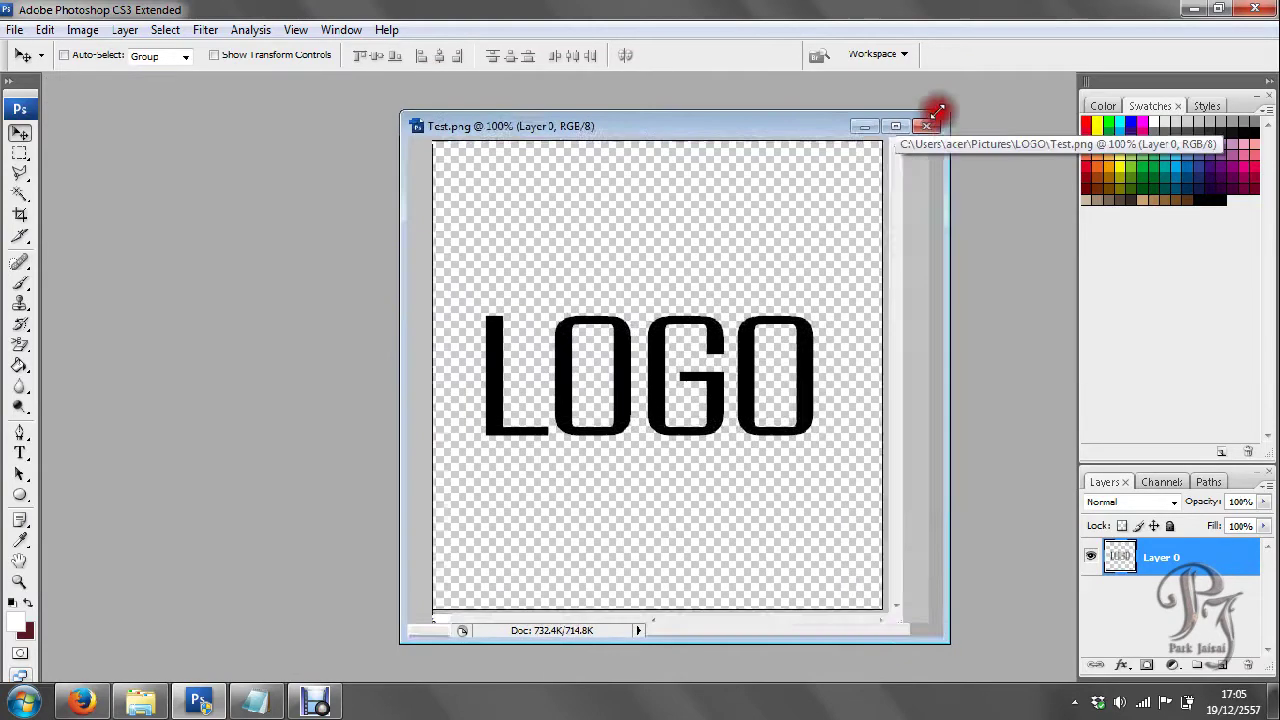
Read the second instruction step in the notes, then hide them
{"action": "left_click", "coordinate": [256, 701]}
{"action": "left_click_drag", "start_coordinate": [411, 100], "coordinate": [19, 95]}
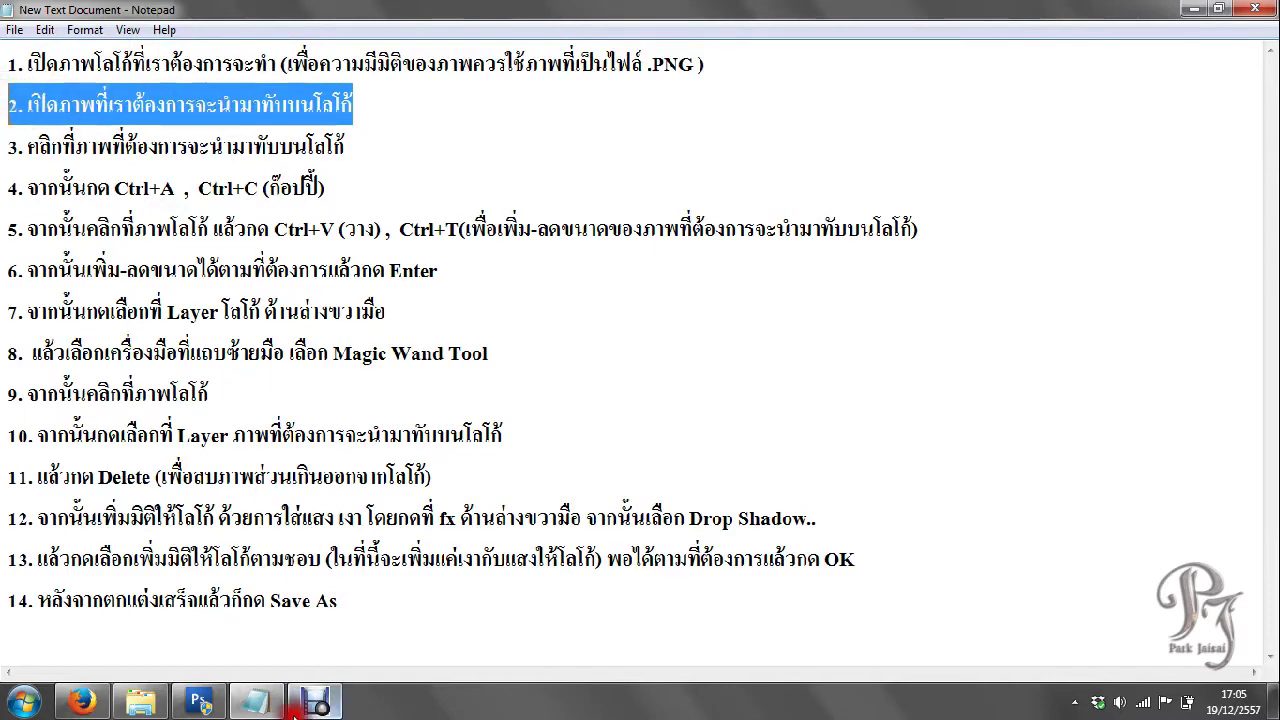
{"action": "left_click", "coordinate": [262, 703]}
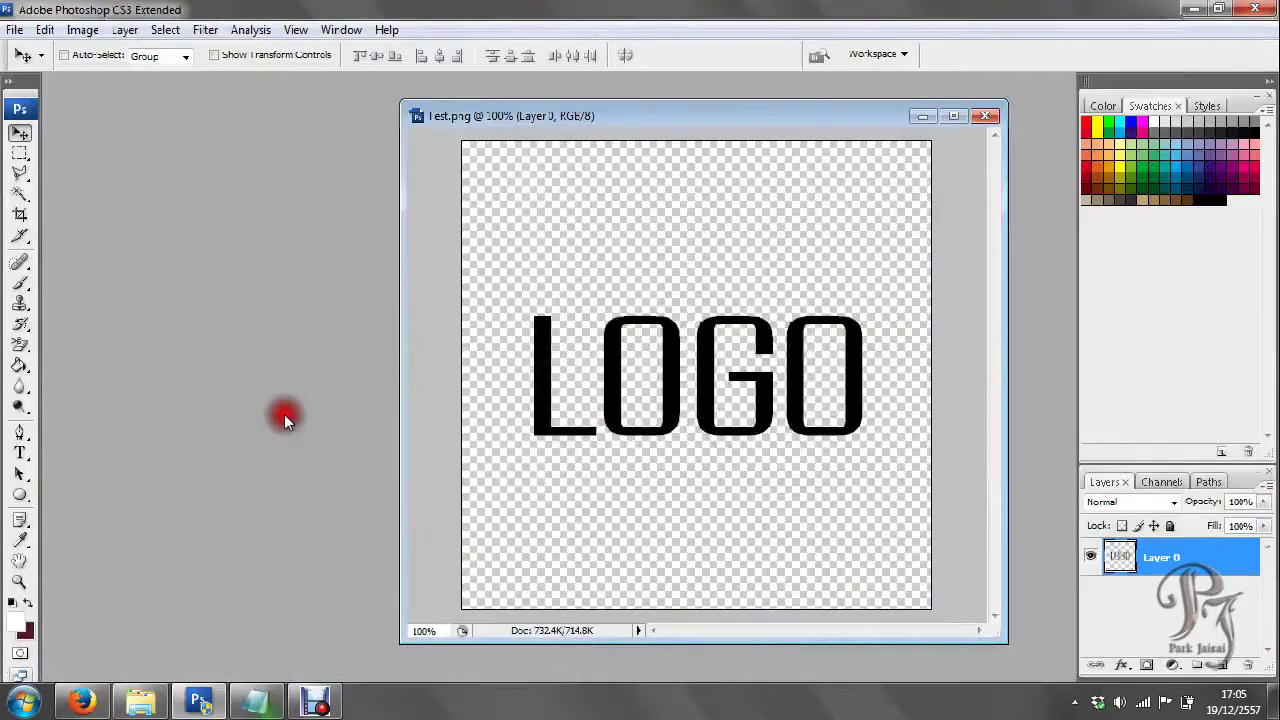
Open the diamond-plate texture from the texture metal folder, placed beside the LOGO window
{"action": "left_click", "coordinate": [10, 32]}
{"action": "left_click", "coordinate": [25, 66]}
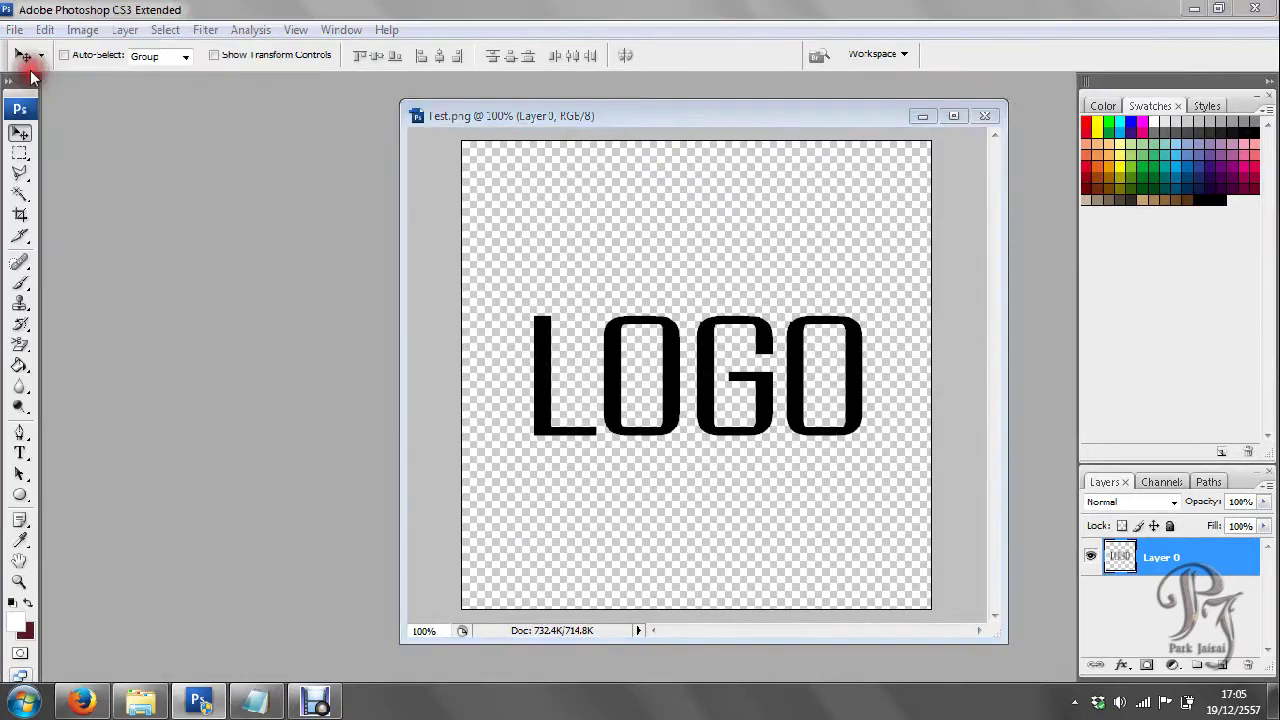
{"action": "double_click", "coordinate": [288, 222]}
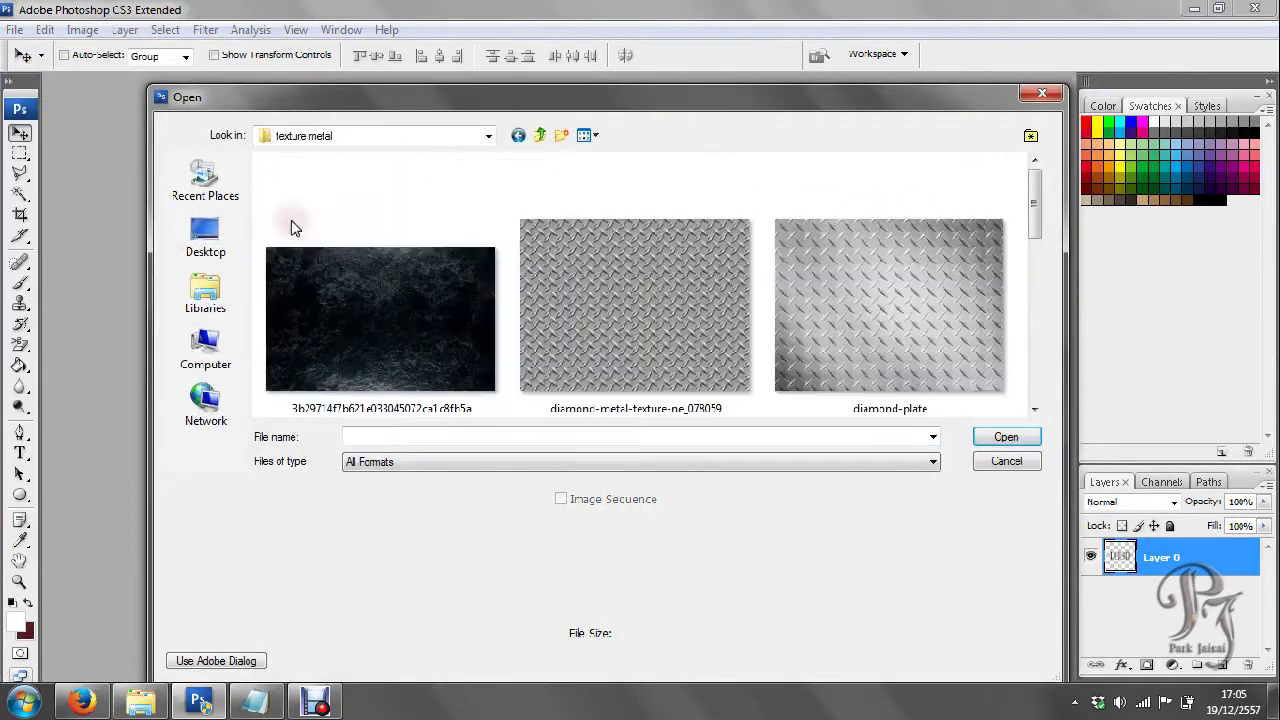
{"action": "left_click", "coordinate": [637, 356]}
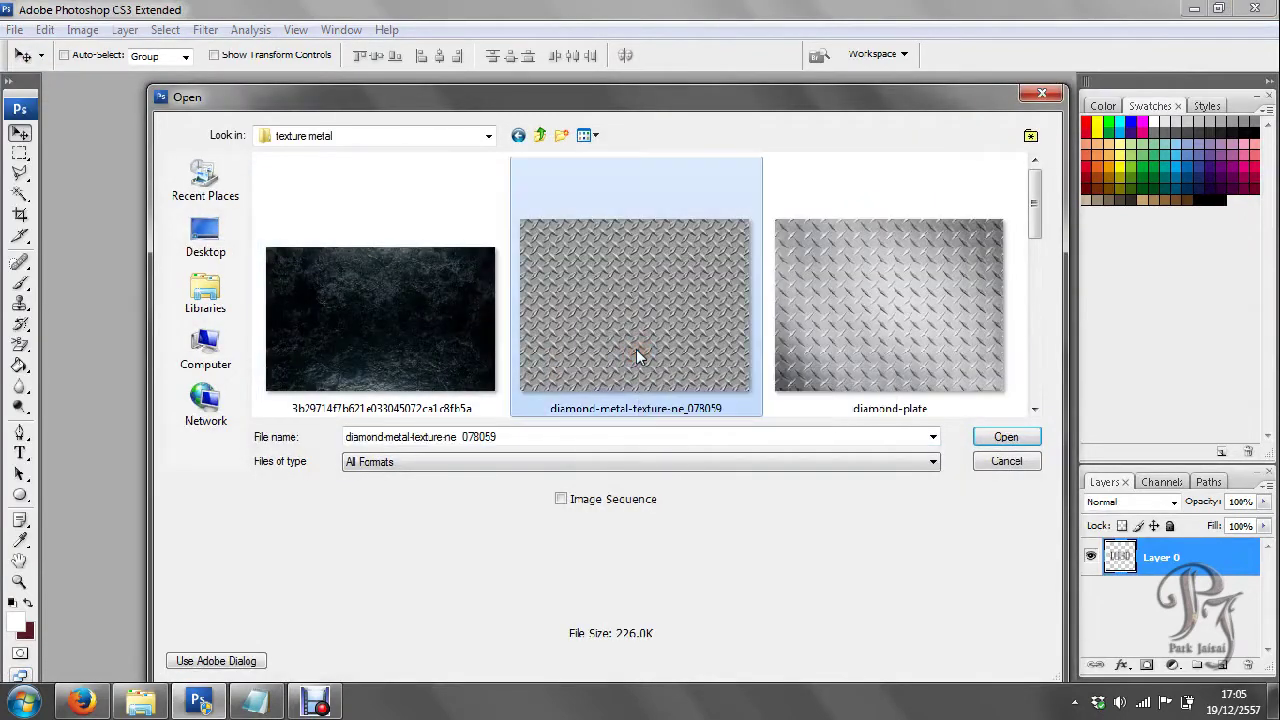
{"action": "left_click", "coordinate": [1008, 438]}
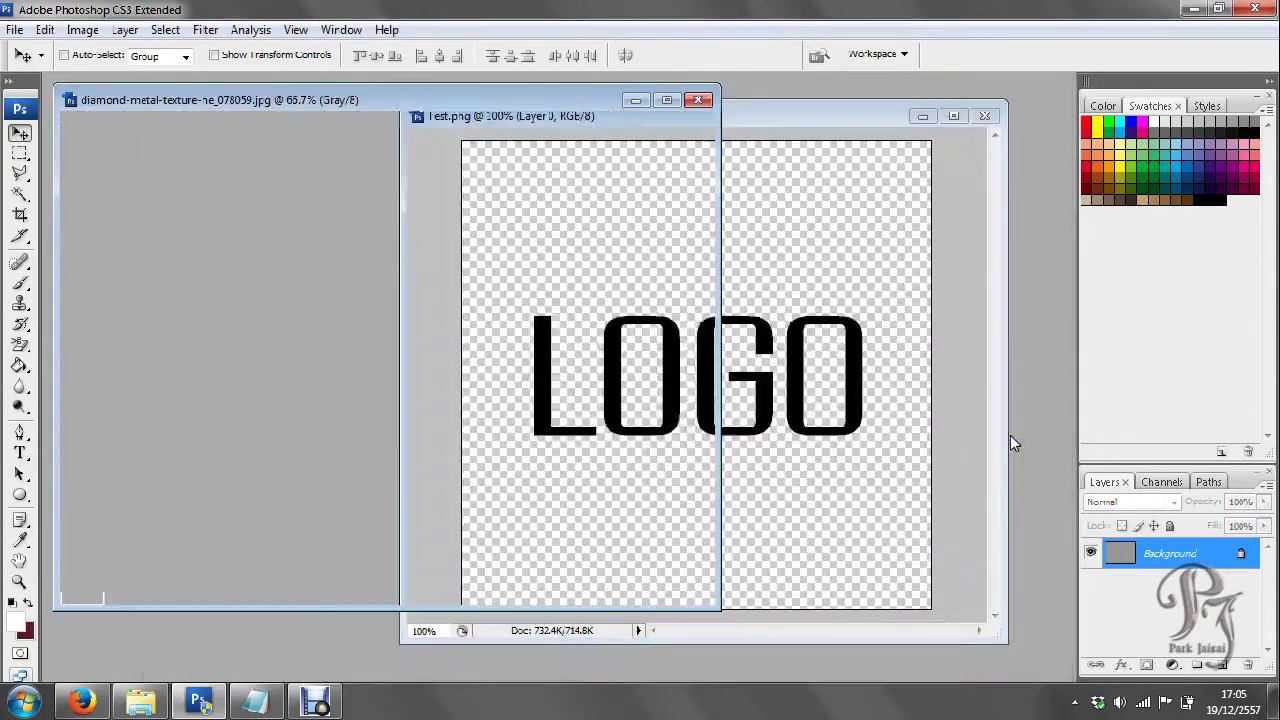
{"action": "left_click_drag", "start_coordinate": [848, 116], "coordinate": [887, 120]}
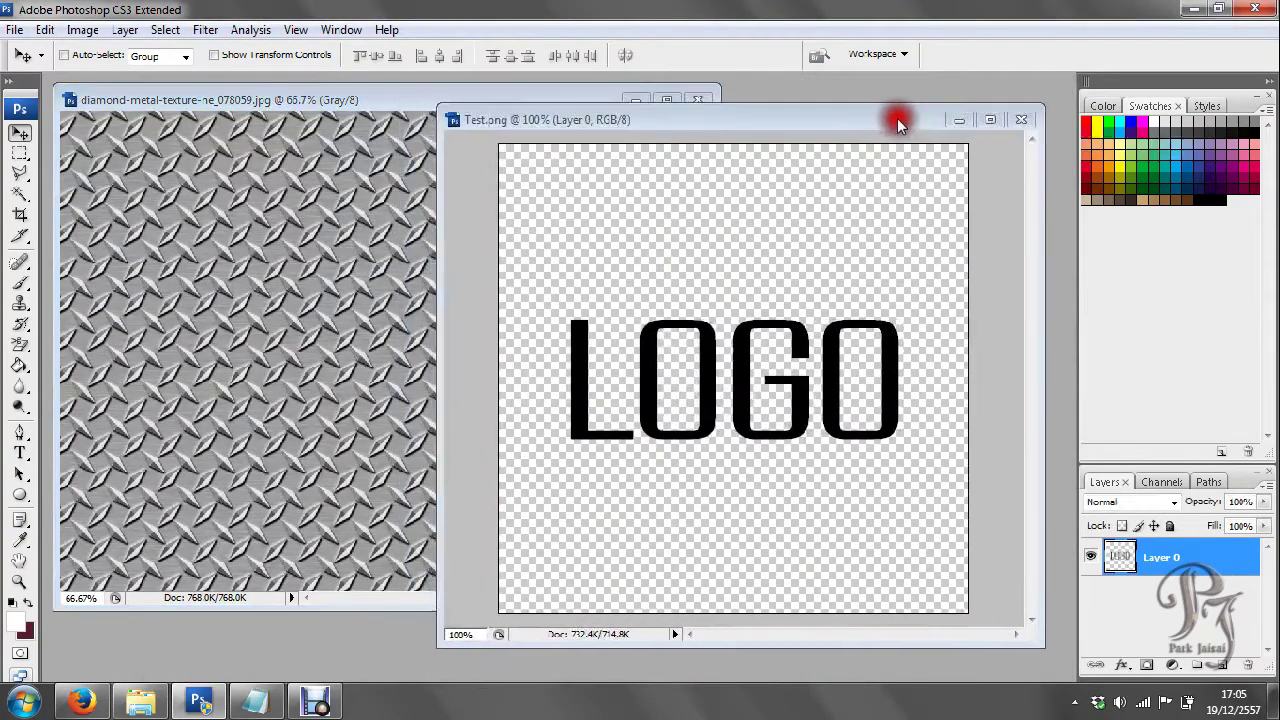
{"action": "left_click", "coordinate": [302, 94]}
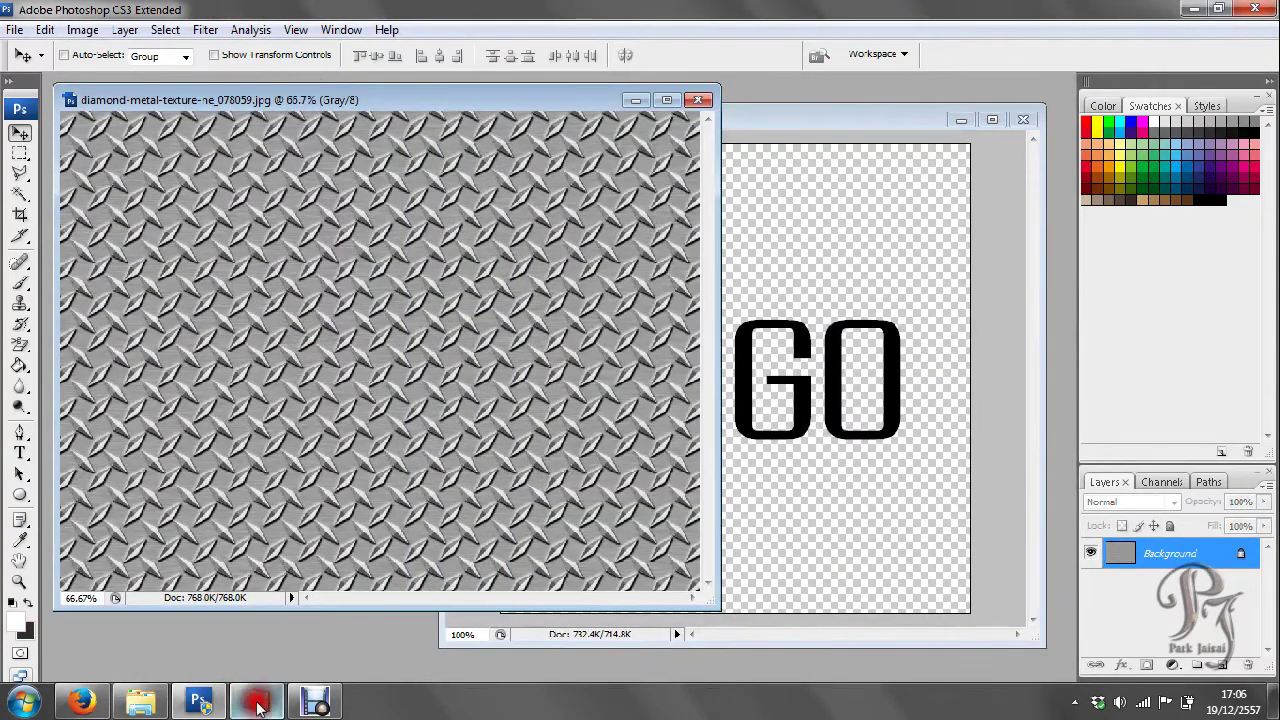
{"action": "left_click", "coordinate": [260, 703]}
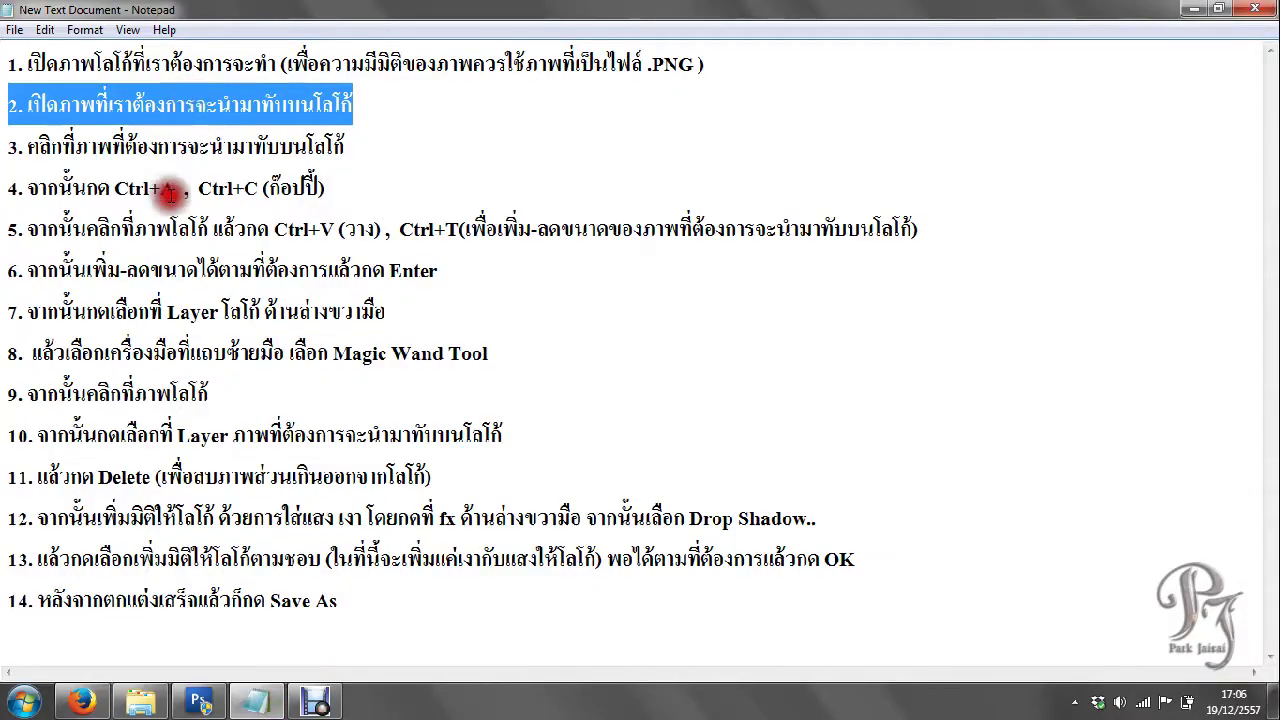
Read instruction steps 3 and 4 about selecting and copying the texture
{"action": "left_click_drag", "start_coordinate": [345, 150], "coordinate": [8, 145]}
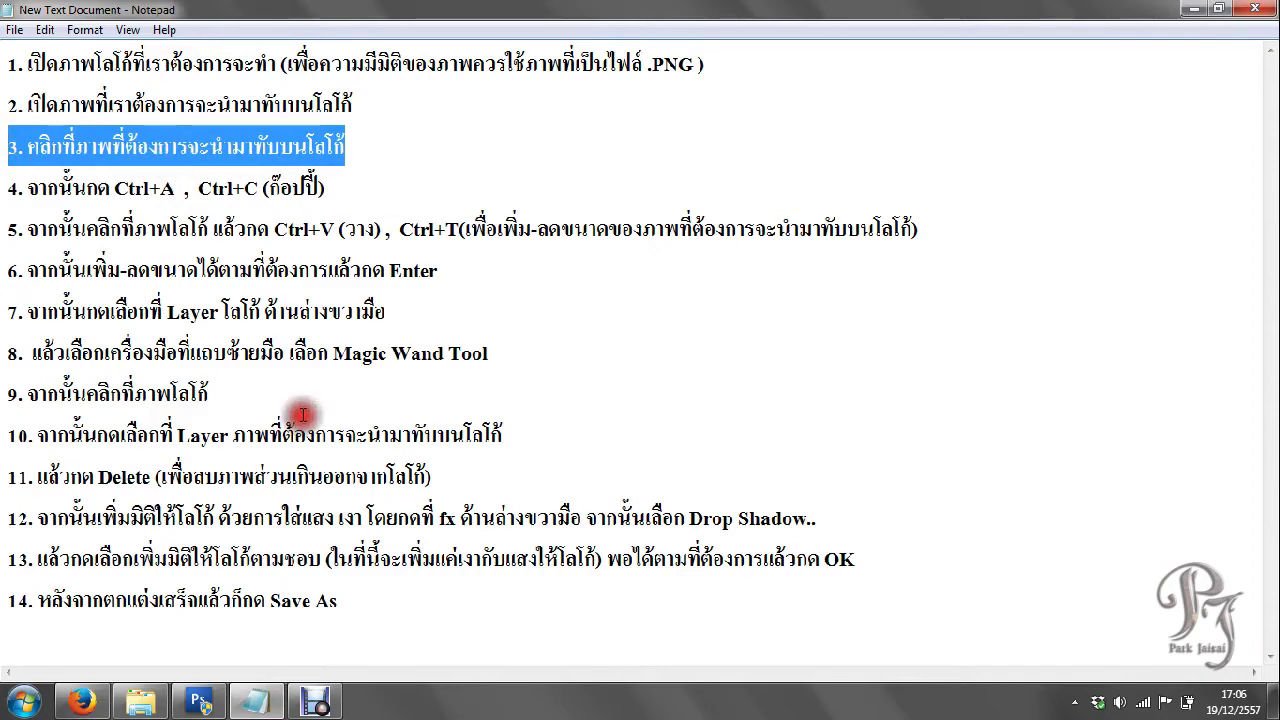
{"action": "mouse_move", "coordinate": [257, 702]}
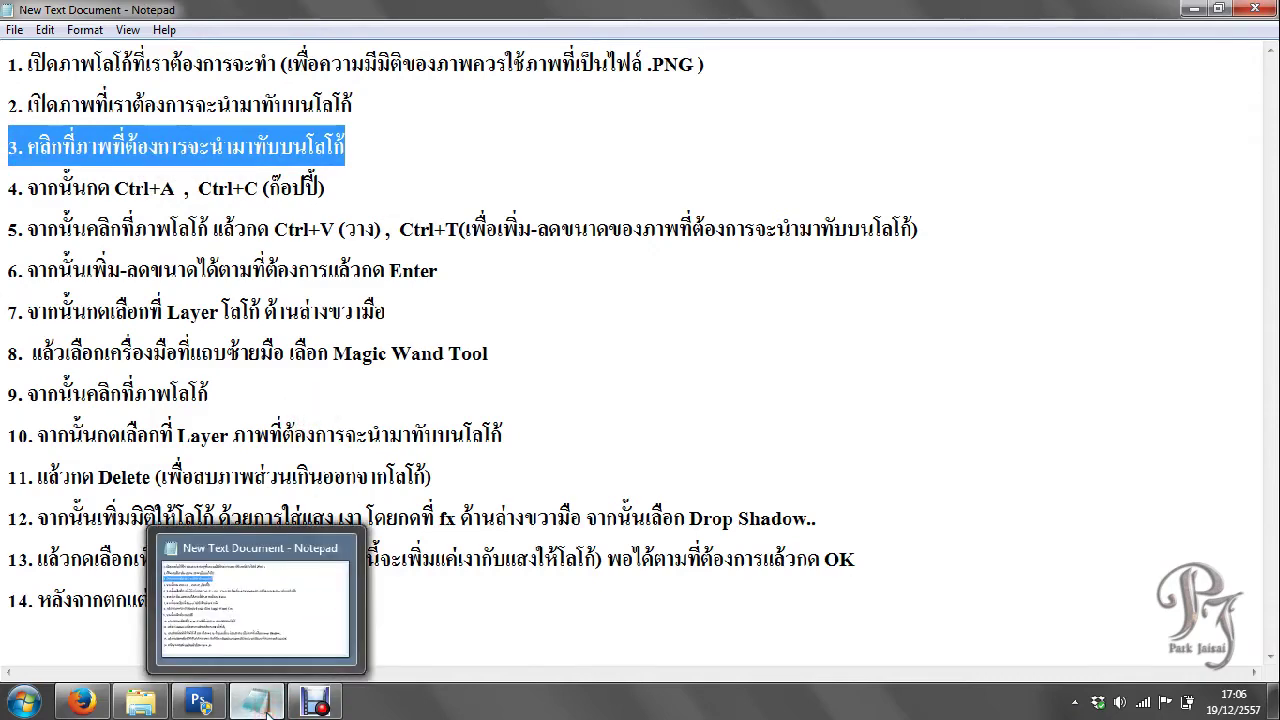
{"action": "left_click", "coordinate": [267, 710]}
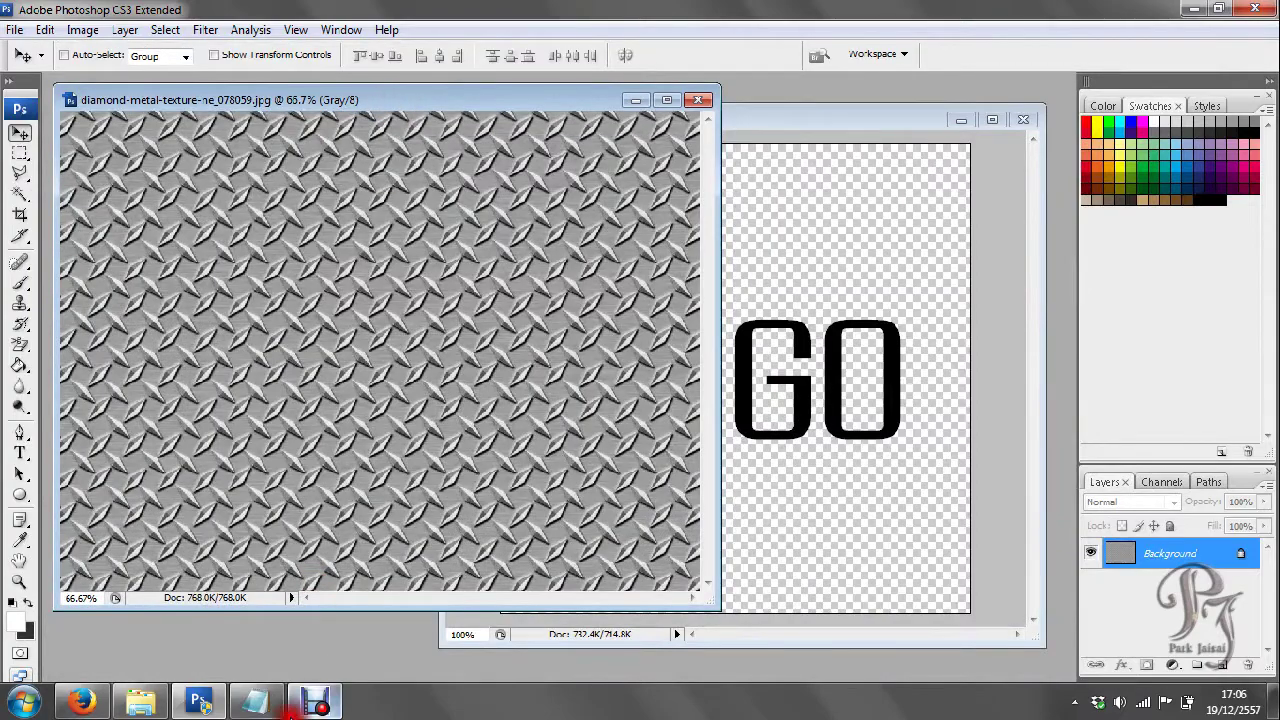
{"action": "left_click", "coordinate": [262, 705]}
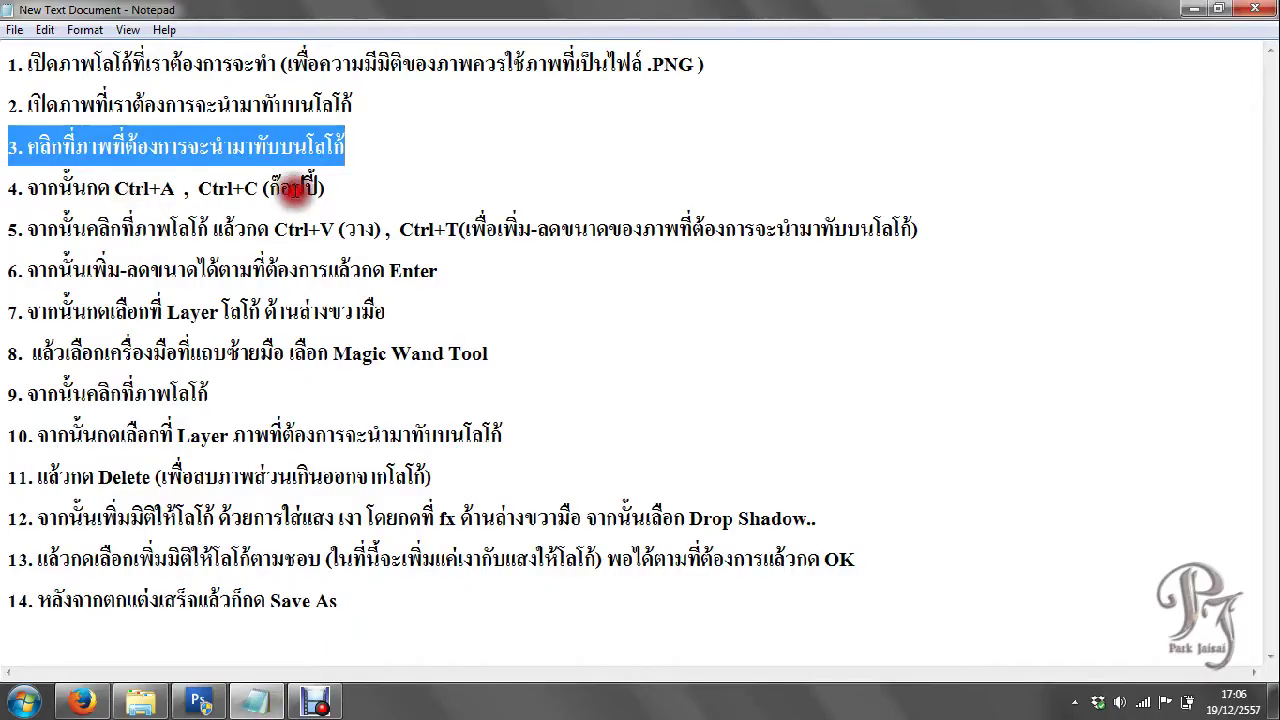
{"action": "left_click", "coordinate": [325, 189]}
{"action": "left_click_drag", "start_coordinate": [325, 189], "coordinate": [12, 193]}
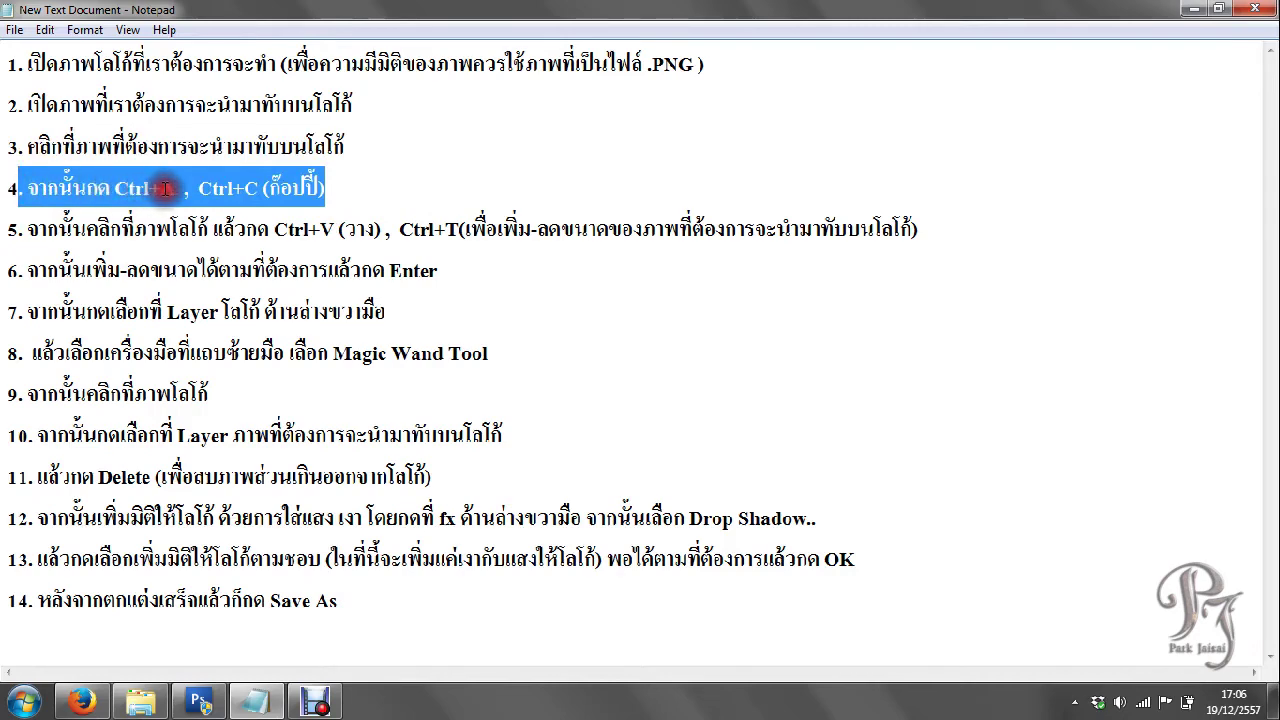
{"action": "left_click", "coordinate": [270, 708]}
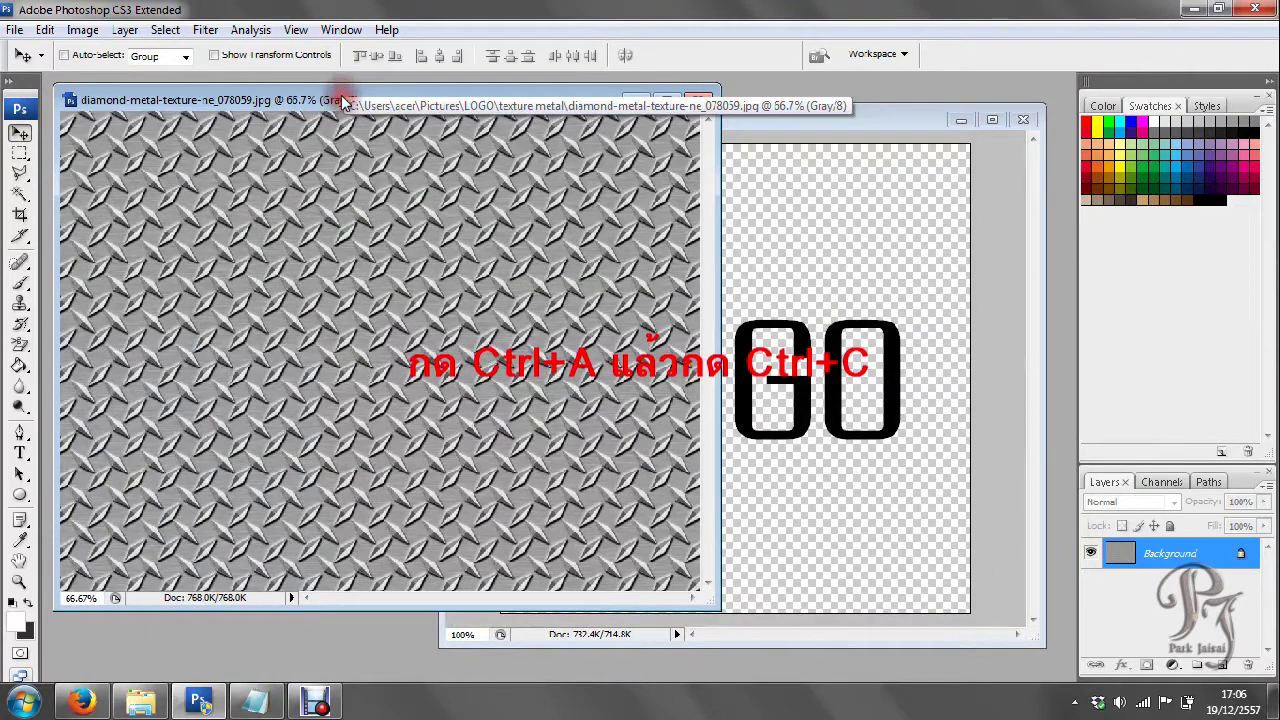
Make the metal texture window active and read instruction step 5
{"action": "left_click", "coordinate": [340, 237]}
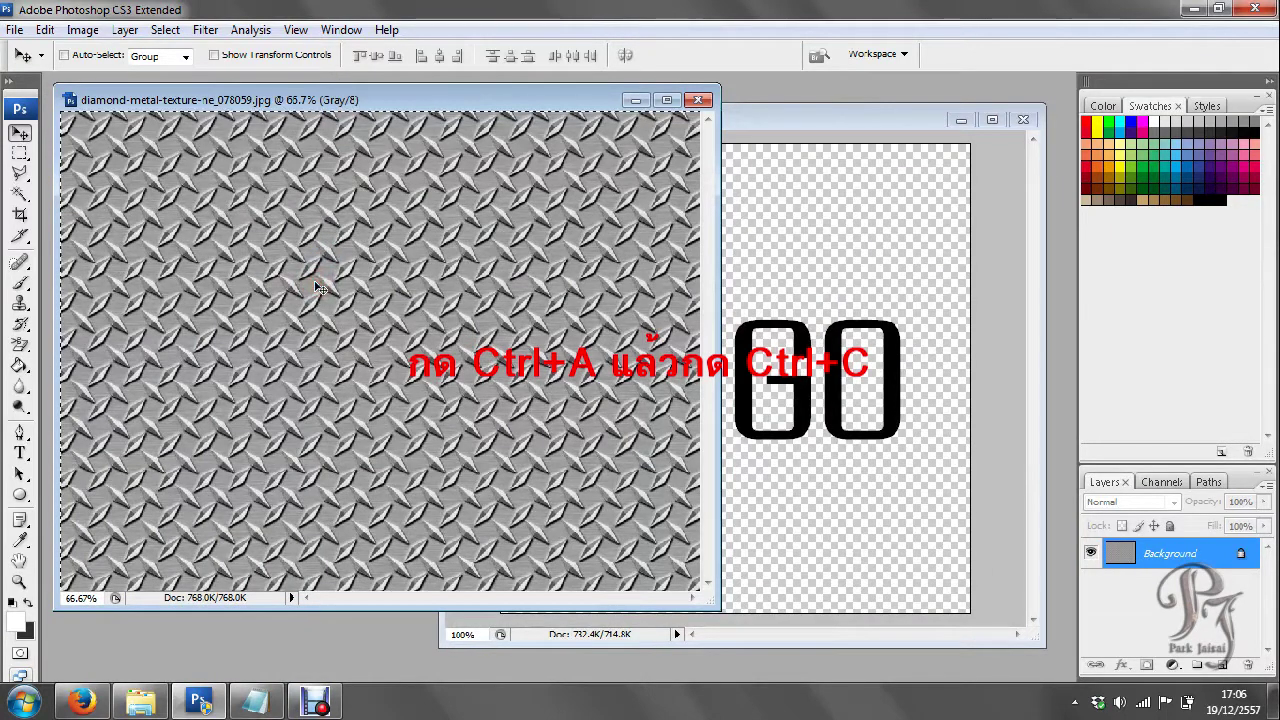
{"action": "left_click", "coordinate": [255, 700]}
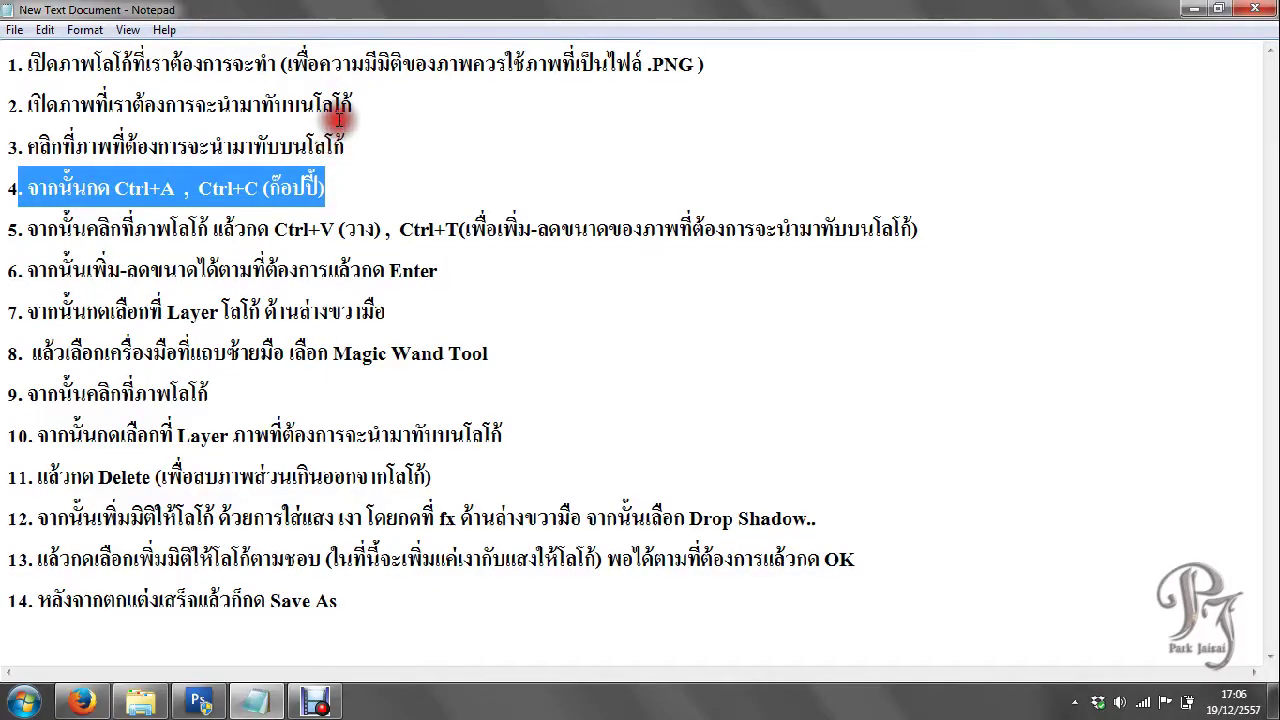
{"action": "left_click_drag", "start_coordinate": [20, 229], "coordinate": [955, 235]}
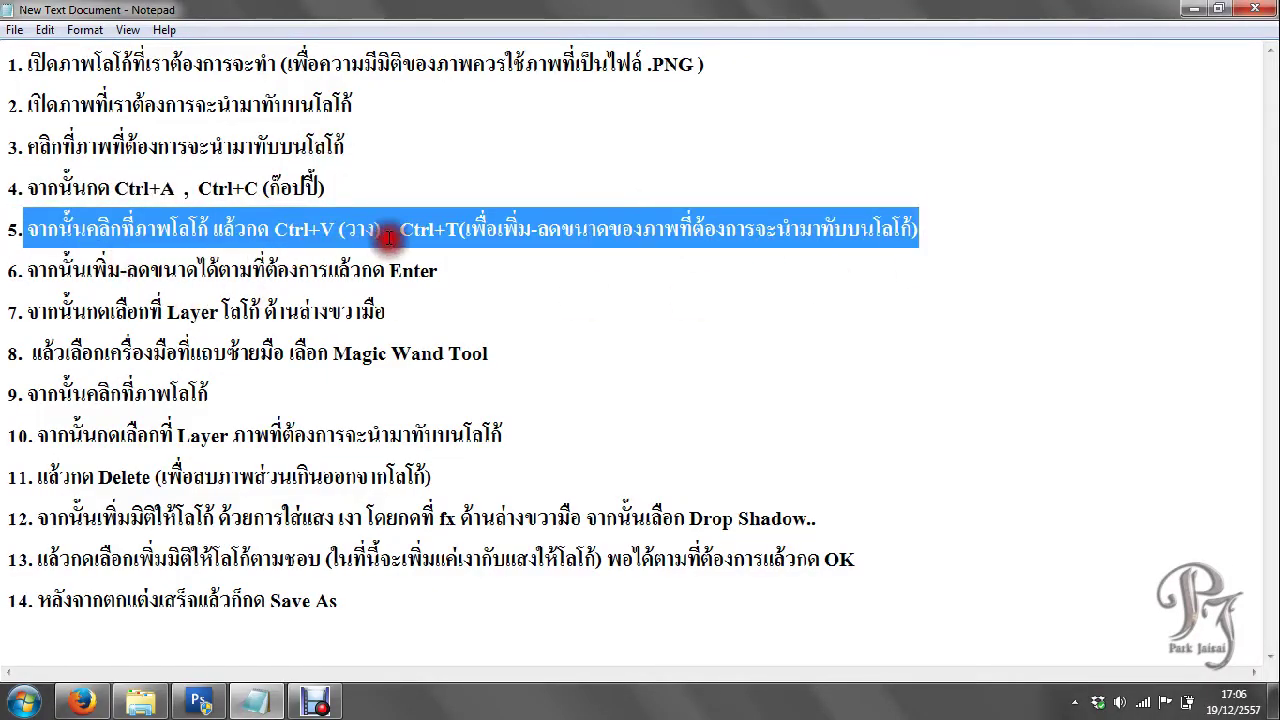
{"action": "left_click", "coordinate": [265, 704]}
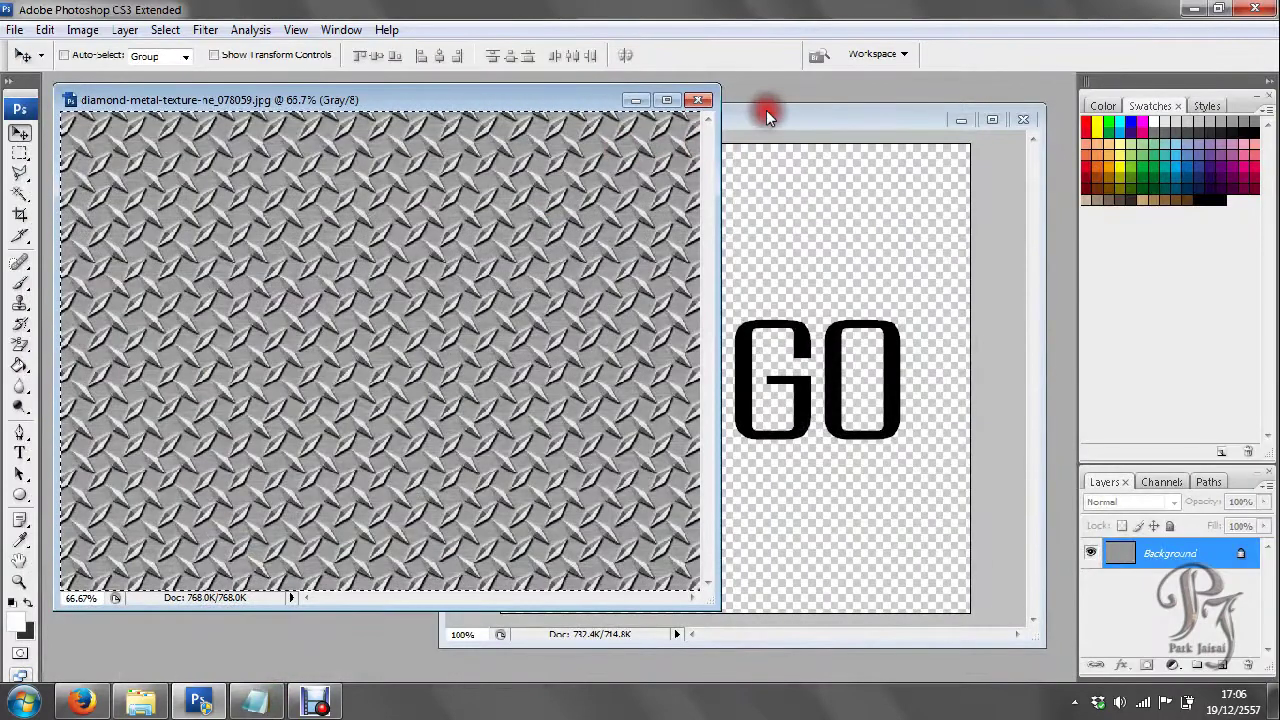
Paste the metal texture into Test.png as Layer 1 with Free Transform active
{"action": "left_click", "coordinate": [766, 110]}
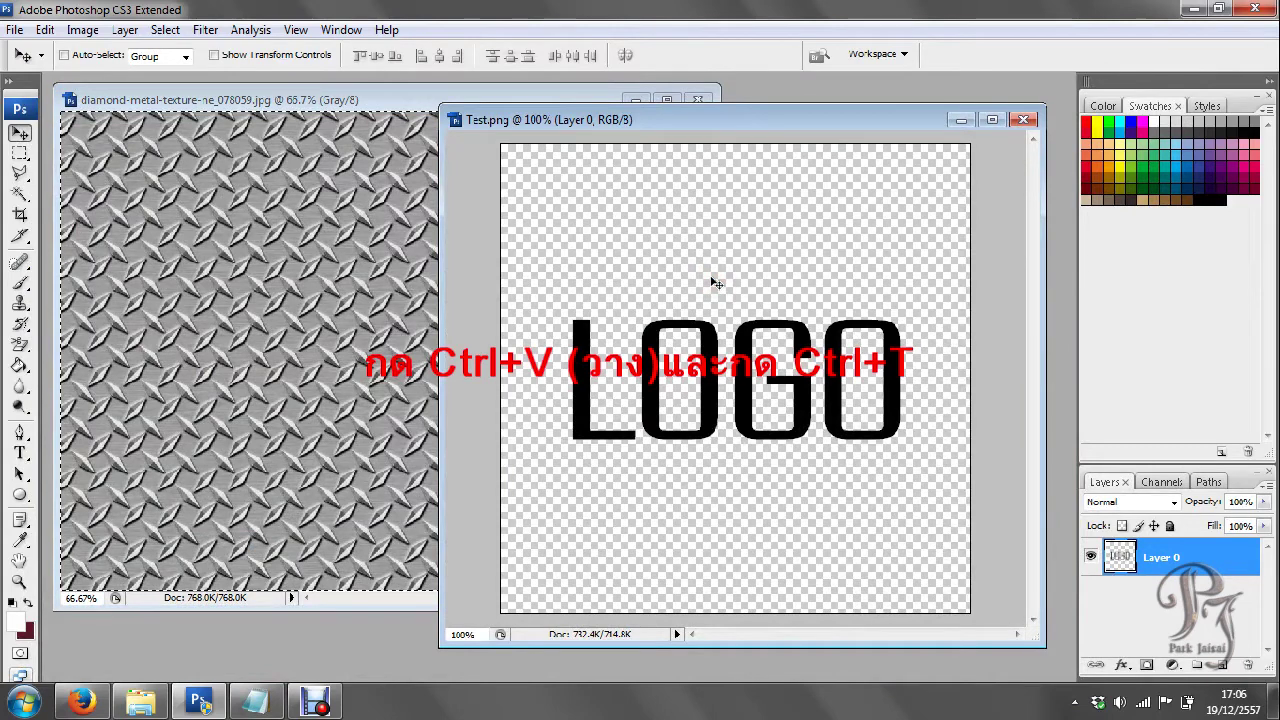
{"action": "key", "text": "ctrl+v"}
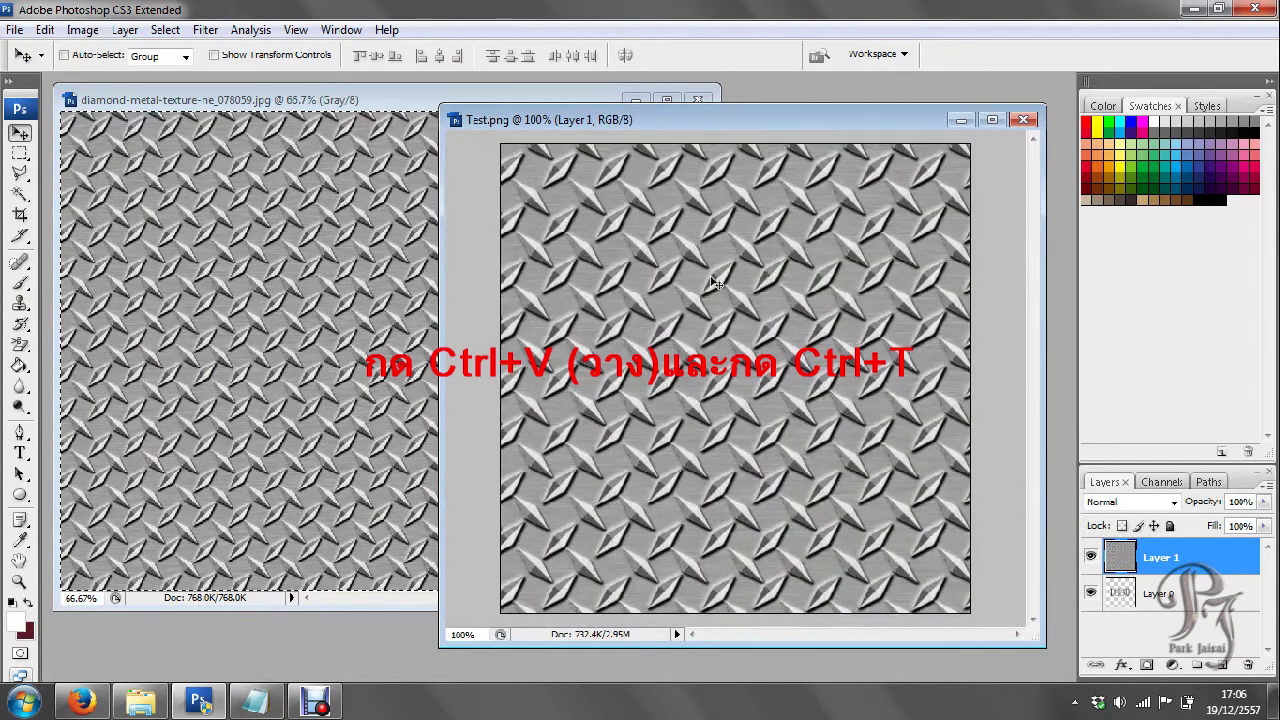
{"action": "key", "text": "ctrl+t"}
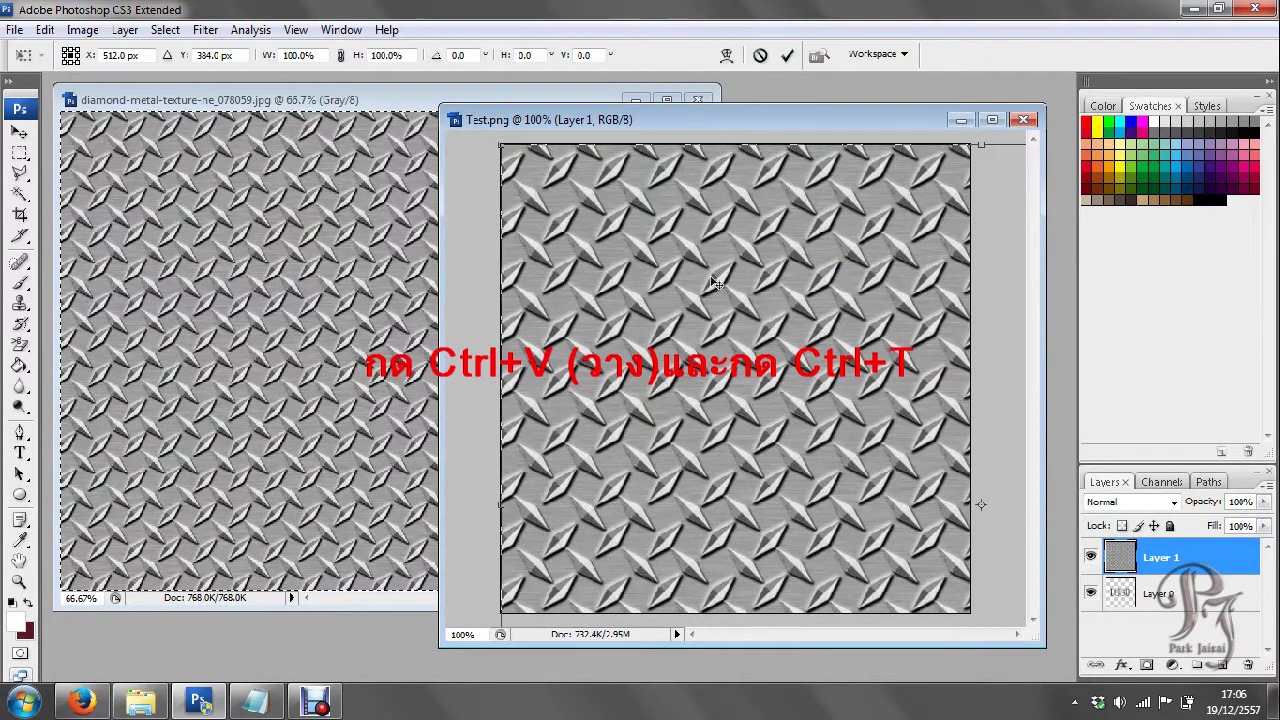
Read instruction step 6 in the notes and return to the image
{"action": "left_click", "coordinate": [255, 700]}
{"action": "left_click", "coordinate": [310, 172]}
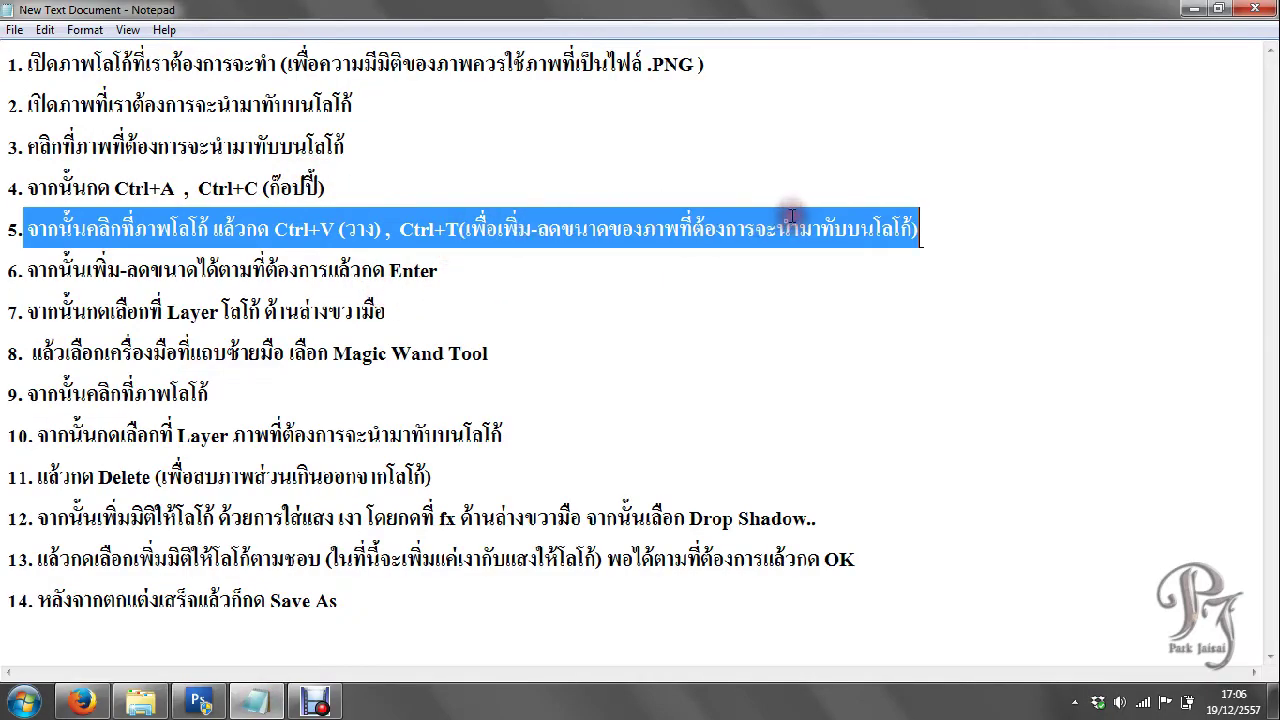
{"action": "mouse_move", "coordinate": [438, 270]}
{"action": "left_mouse_down"}
{"action": "mouse_move", "coordinate": [14, 290]}
{"action": "mouse_move", "coordinate": [8, 272]}
{"action": "left_mouse_up"}
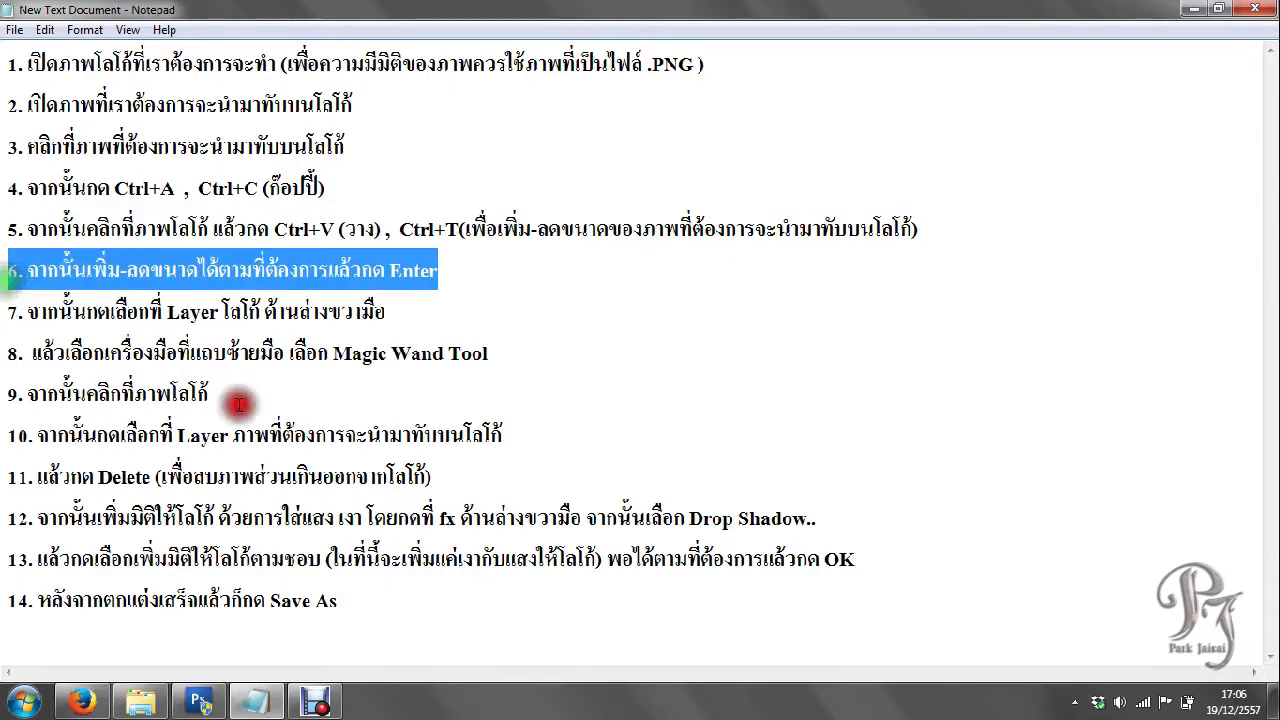
{"action": "left_click", "coordinate": [250, 707]}
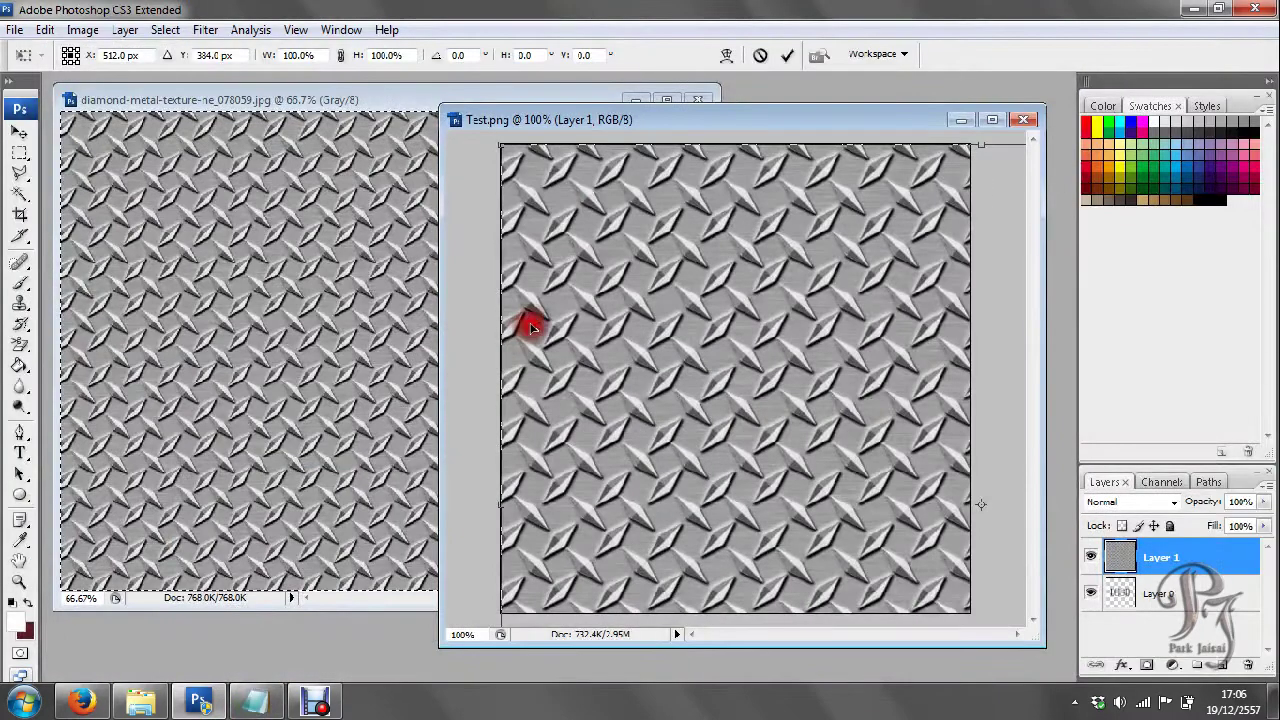
Shrink the texture layer and position it over the centre of LOGO
{"action": "left_click_drag", "start_coordinate": [500, 143], "coordinate": [513, 214]}
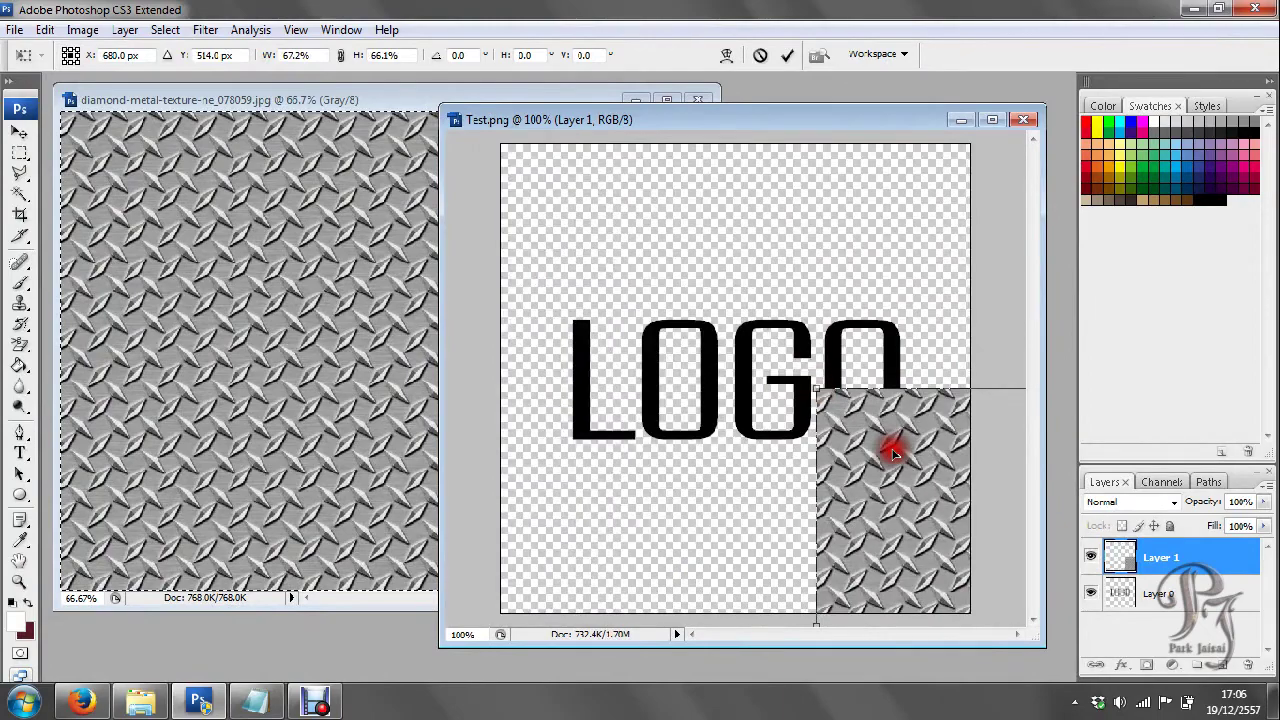
{"action": "left_click_drag", "start_coordinate": [487, 204], "coordinate": [680, 294]}
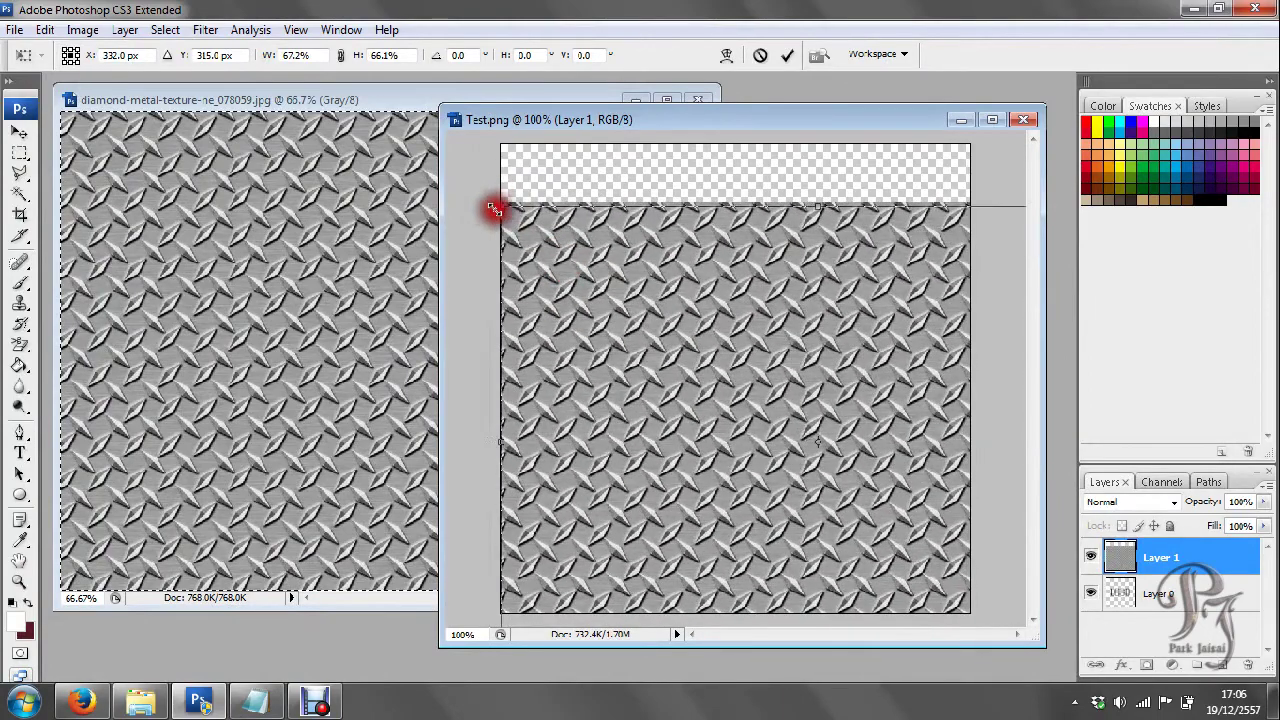
{"action": "mouse_move", "coordinate": [733, 356]}
{"action": "left_mouse_down"}
{"action": "mouse_move", "coordinate": [510, 217]}
{"action": "mouse_move", "coordinate": [583, 274]}
{"action": "mouse_move", "coordinate": [580, 263]}
{"action": "left_mouse_up"}
{"action": "left_click_drag", "start_coordinate": [537, 220], "coordinate": [551, 329]}
{"action": "mouse_move", "coordinate": [645, 385]}
{"action": "left_mouse_down"}
{"action": "mouse_move", "coordinate": [683, 357]}
{"action": "mouse_move", "coordinate": [673, 350]}
{"action": "left_mouse_up"}
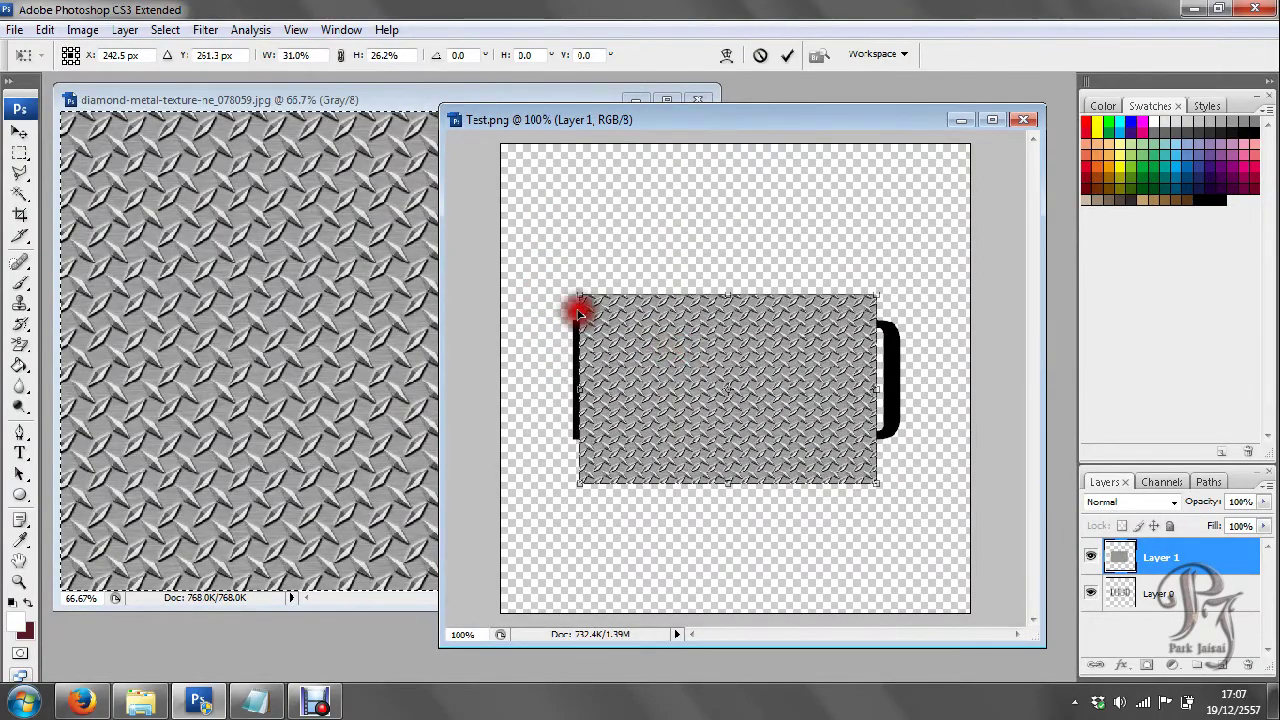
{"action": "left_click_drag", "start_coordinate": [579, 296], "coordinate": [613, 320]}
Stretch the texture from the L to the final O, commit it, and read step 7
{"action": "mouse_move", "coordinate": [635, 365]}
{"action": "left_mouse_down"}
{"action": "mouse_move", "coordinate": [600, 329]}
{"action": "mouse_move", "coordinate": [617, 354]}
{"action": "mouse_move", "coordinate": [580, 341]}
{"action": "left_mouse_up"}
{"action": "left_click_drag", "start_coordinate": [809, 375], "coordinate": [913, 385]}
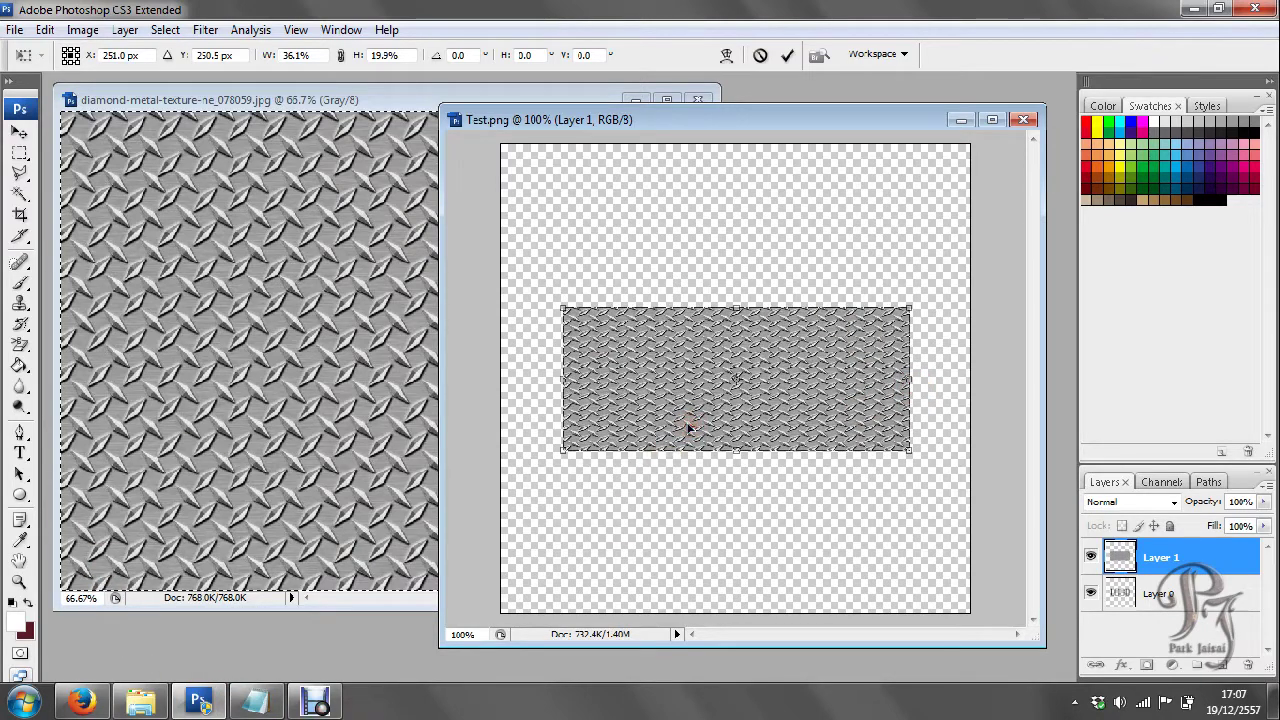
{"action": "key", "text": "Return"}
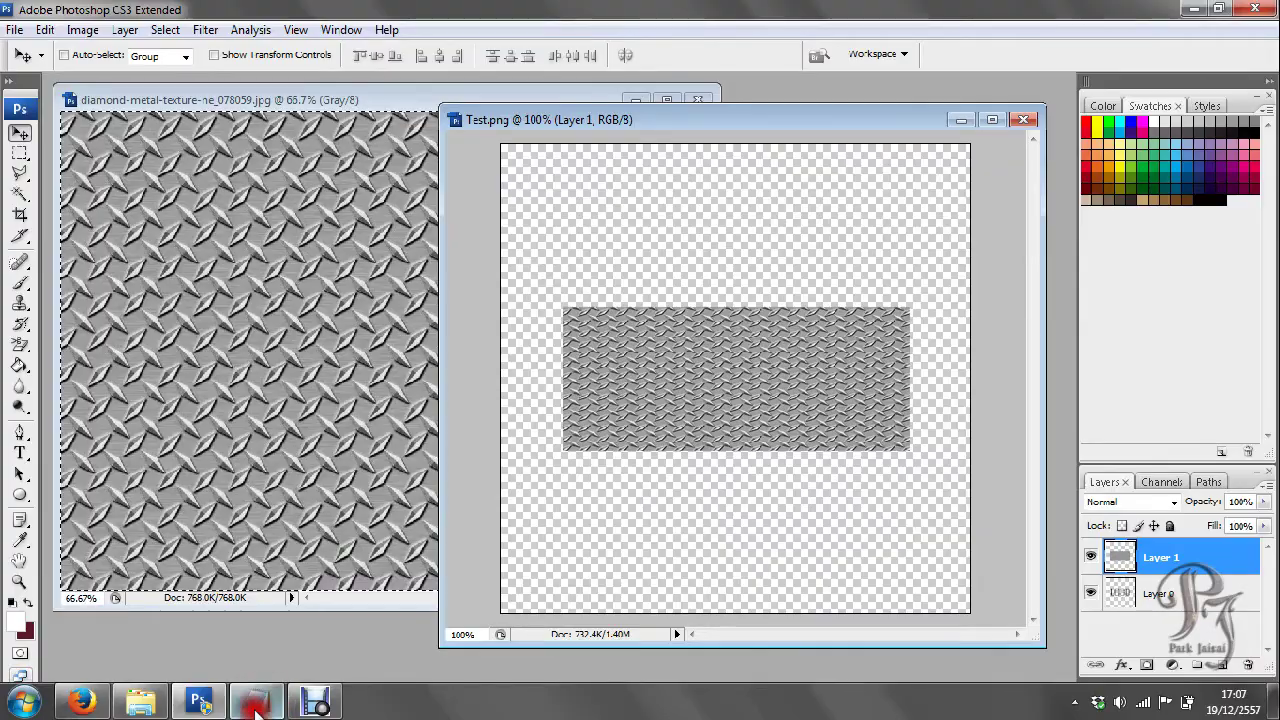
{"action": "left_click", "coordinate": [255, 700]}
{"action": "left_click_drag", "start_coordinate": [414, 308], "coordinate": [19, 300]}
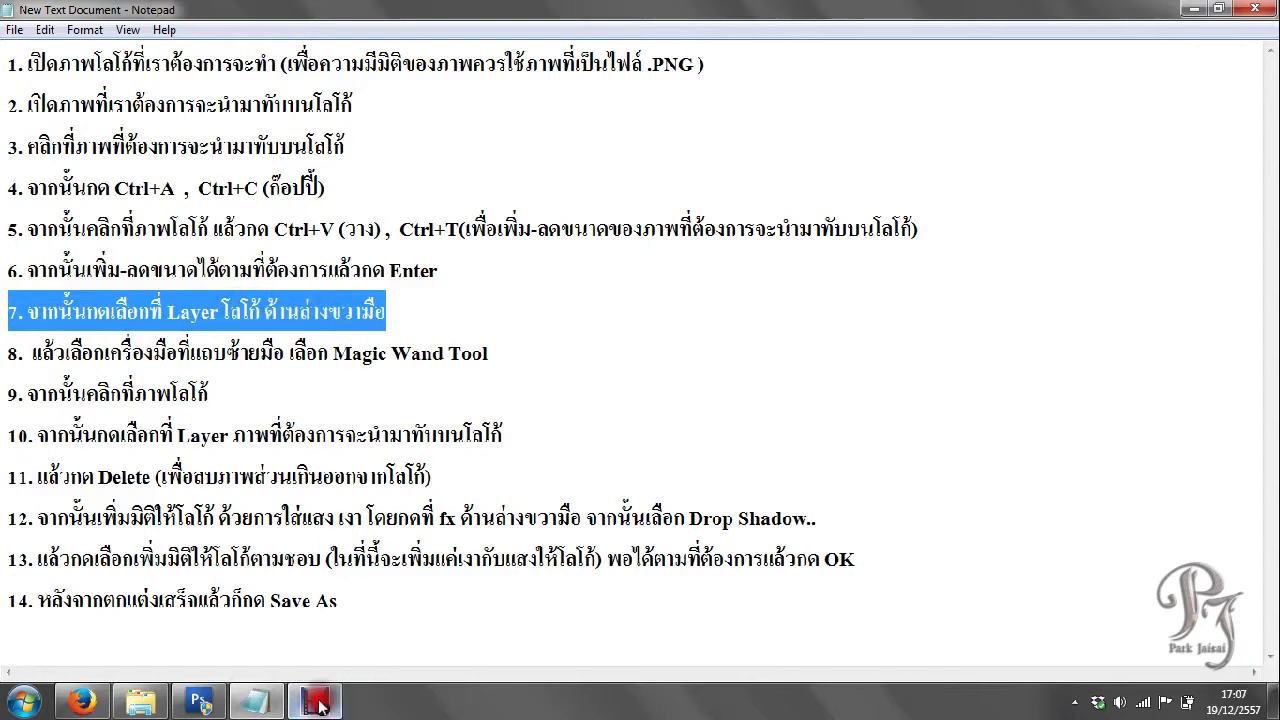
Make the LOGO text layer (Layer 0) active and read instruction step 8
{"action": "left_click", "coordinate": [258, 700]}
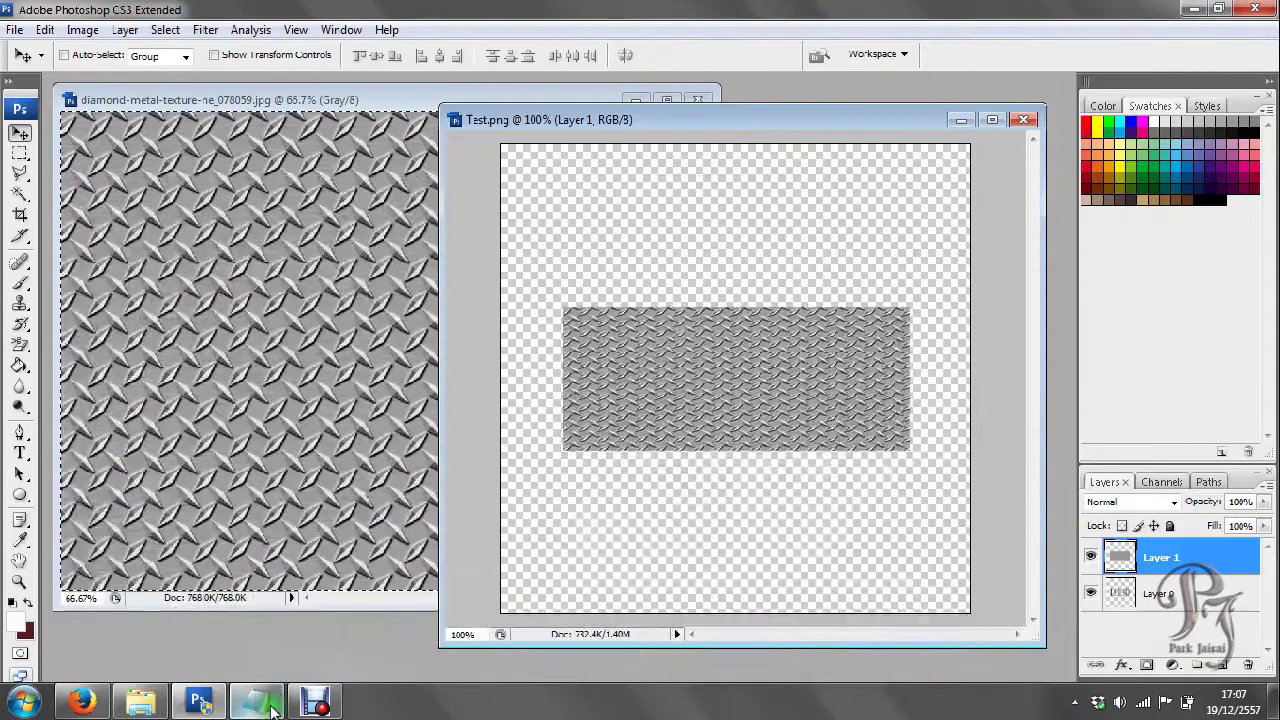
{"action": "left_click", "coordinate": [1177, 590]}
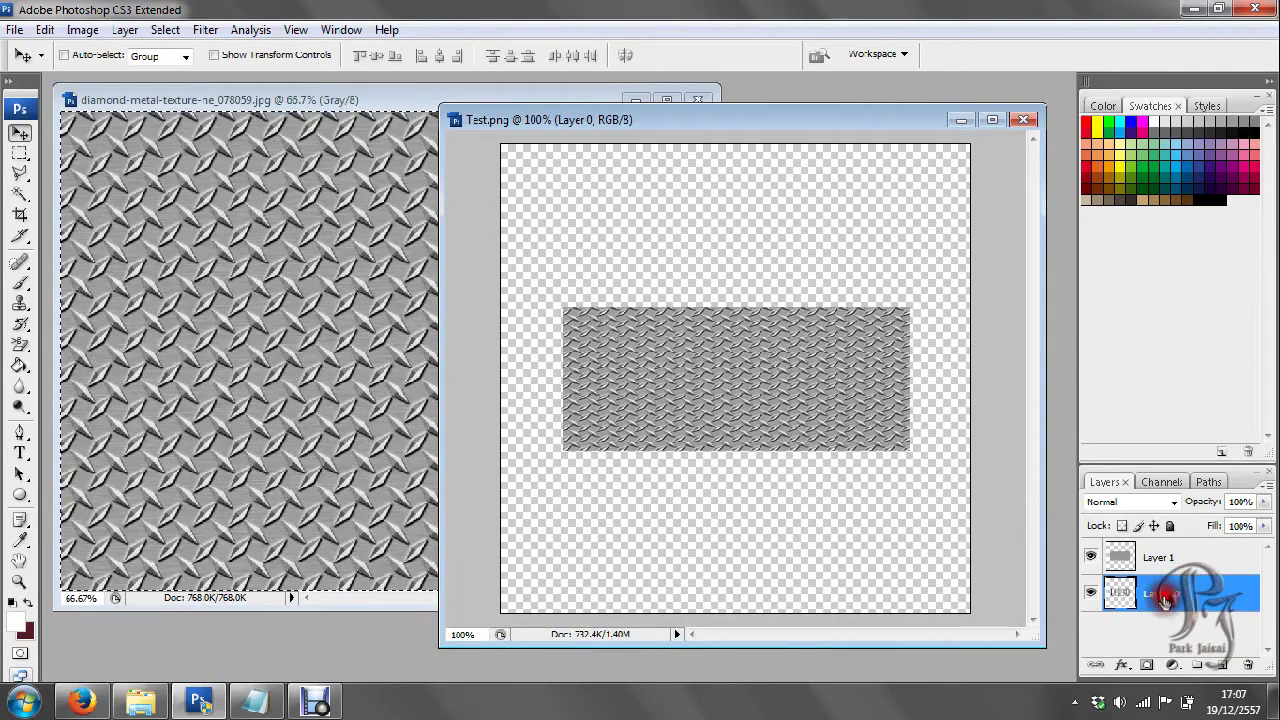
{"action": "left_click", "coordinate": [280, 690]}
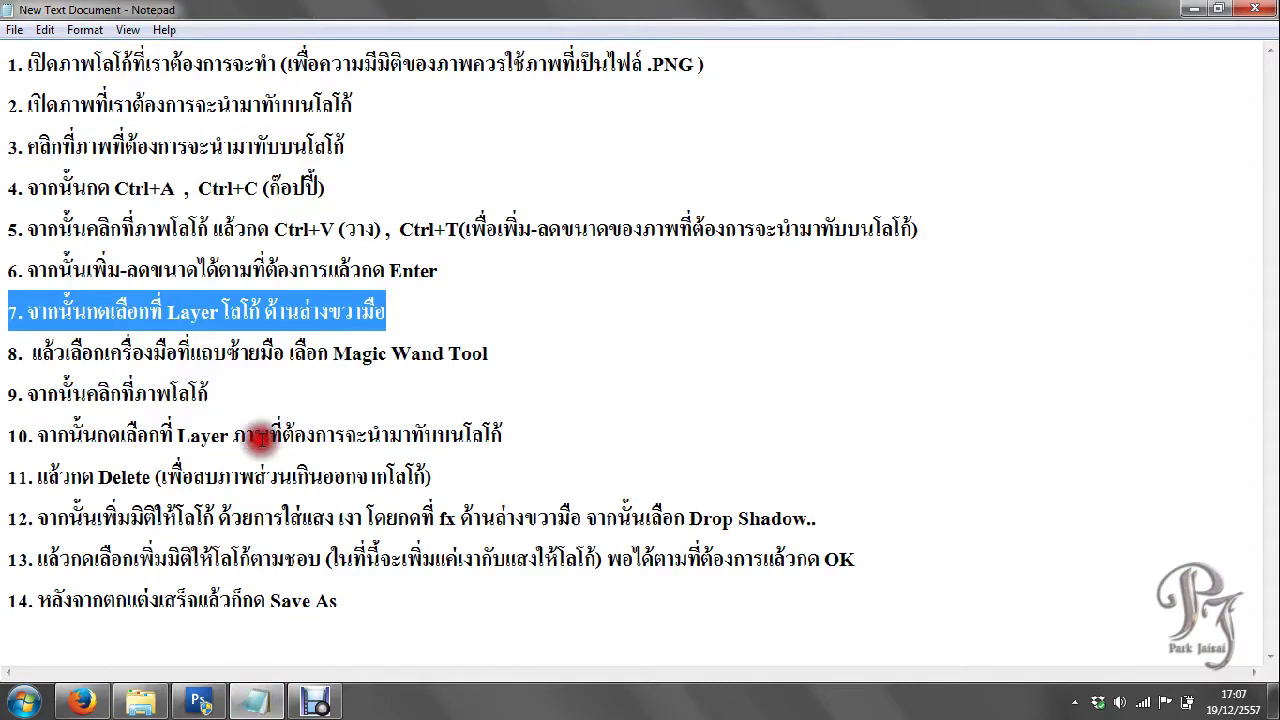
{"action": "left_click", "coordinate": [520, 350]}
{"action": "key", "text": "BackSpace"}
{"action": "key", "text": "BackSpace"}
{"action": "key", "text": "BackSpace"}
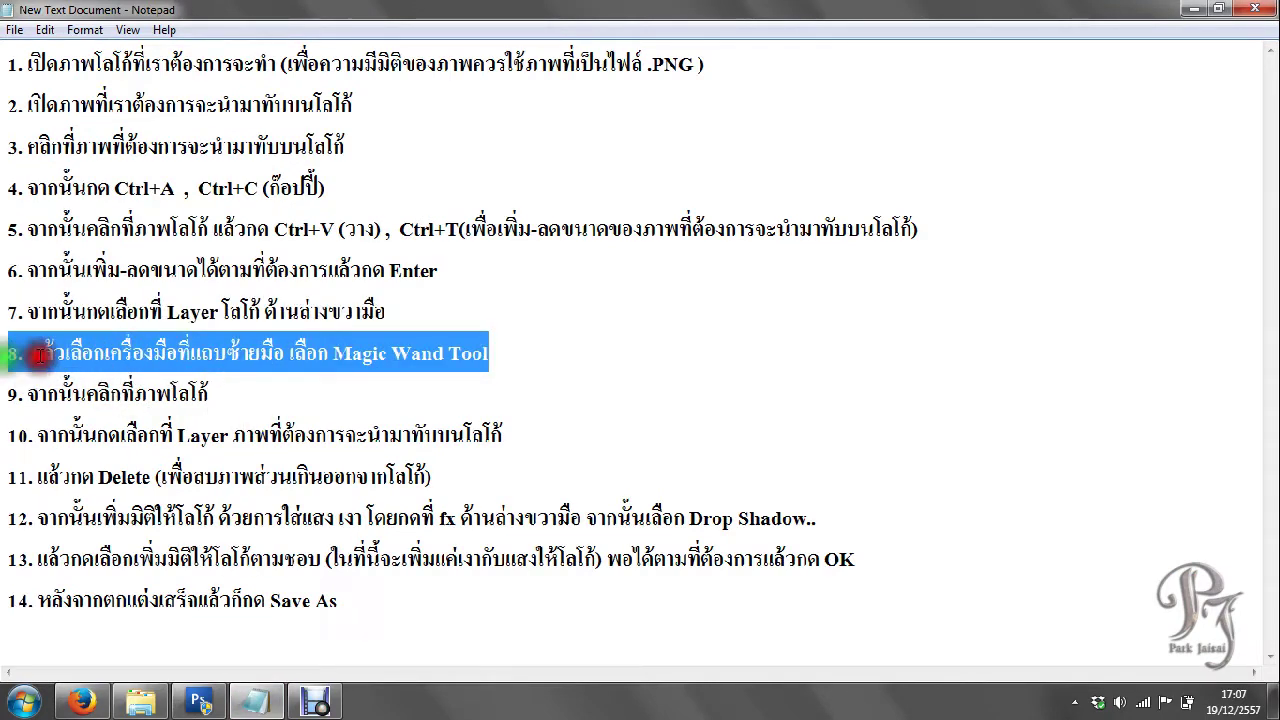
{"action": "left_click", "coordinate": [262, 702]}
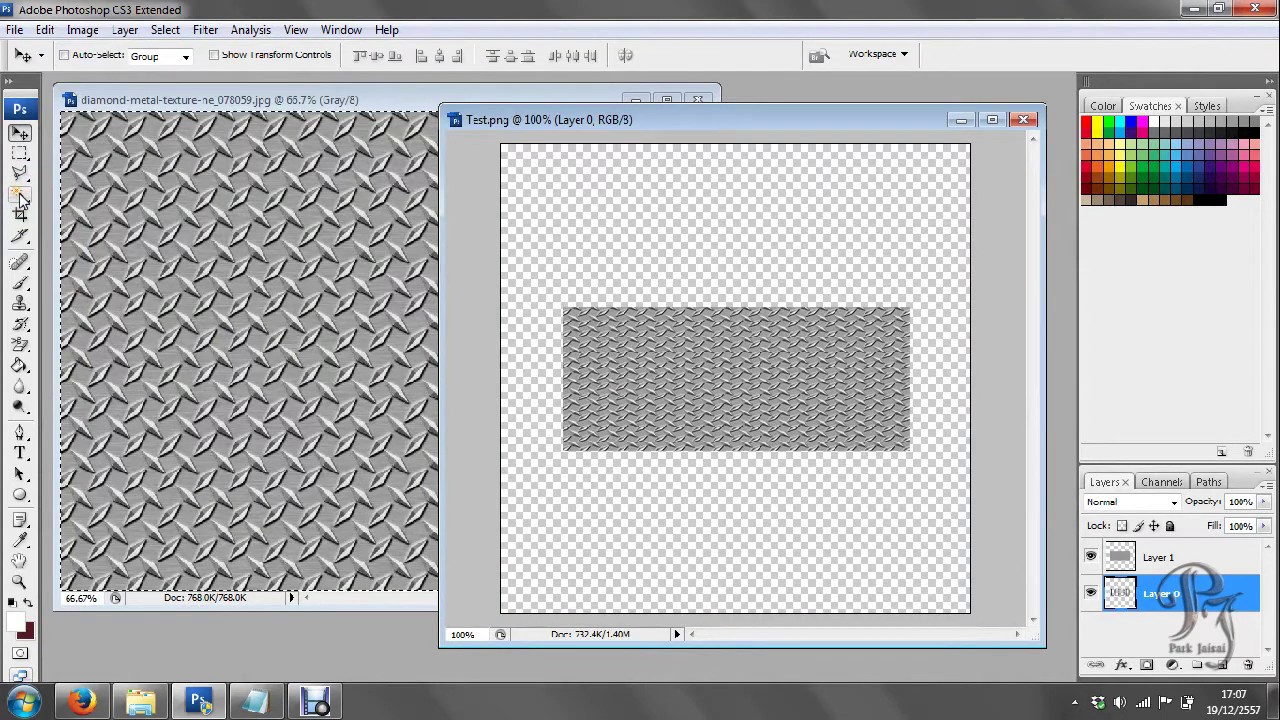
Magic-wand select the empty area around the letters and inside the O
{"action": "left_click", "coordinate": [21, 199]}
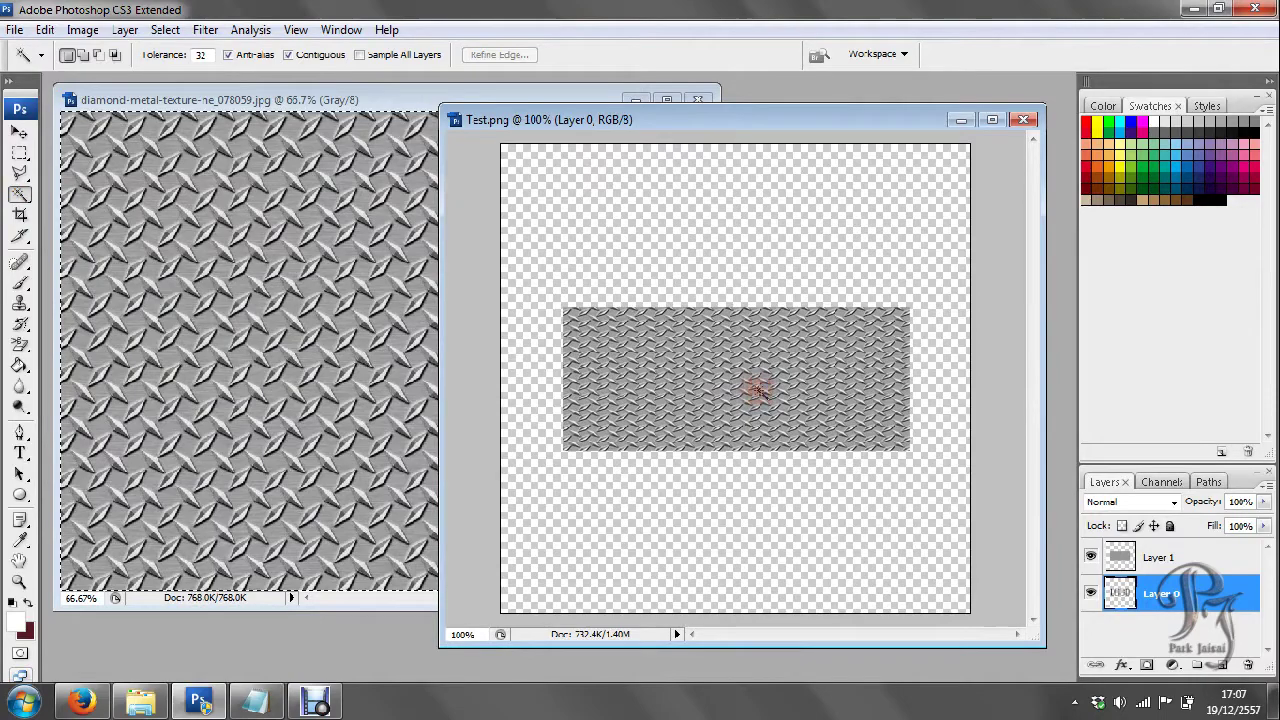
{"action": "left_click", "coordinate": [256, 700]}
{"action": "left_click_drag", "start_coordinate": [208, 395], "coordinate": [8, 395]}
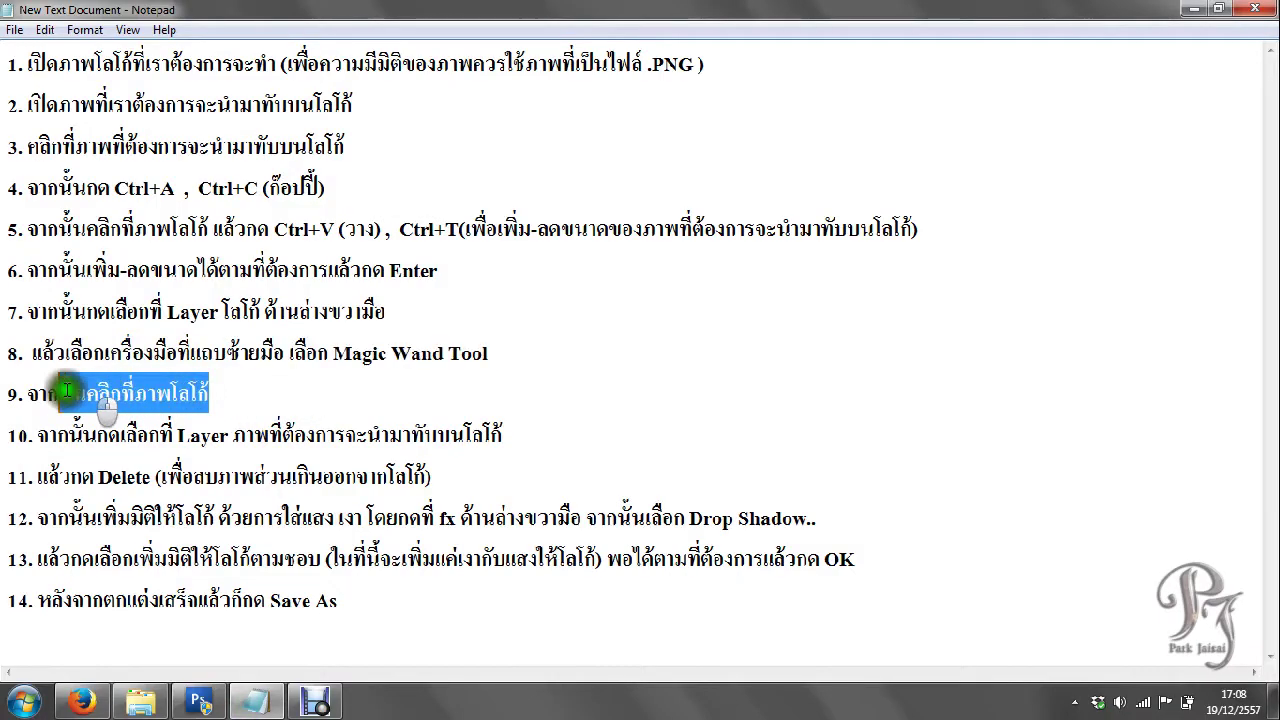
{"action": "left_click", "coordinate": [256, 700]}
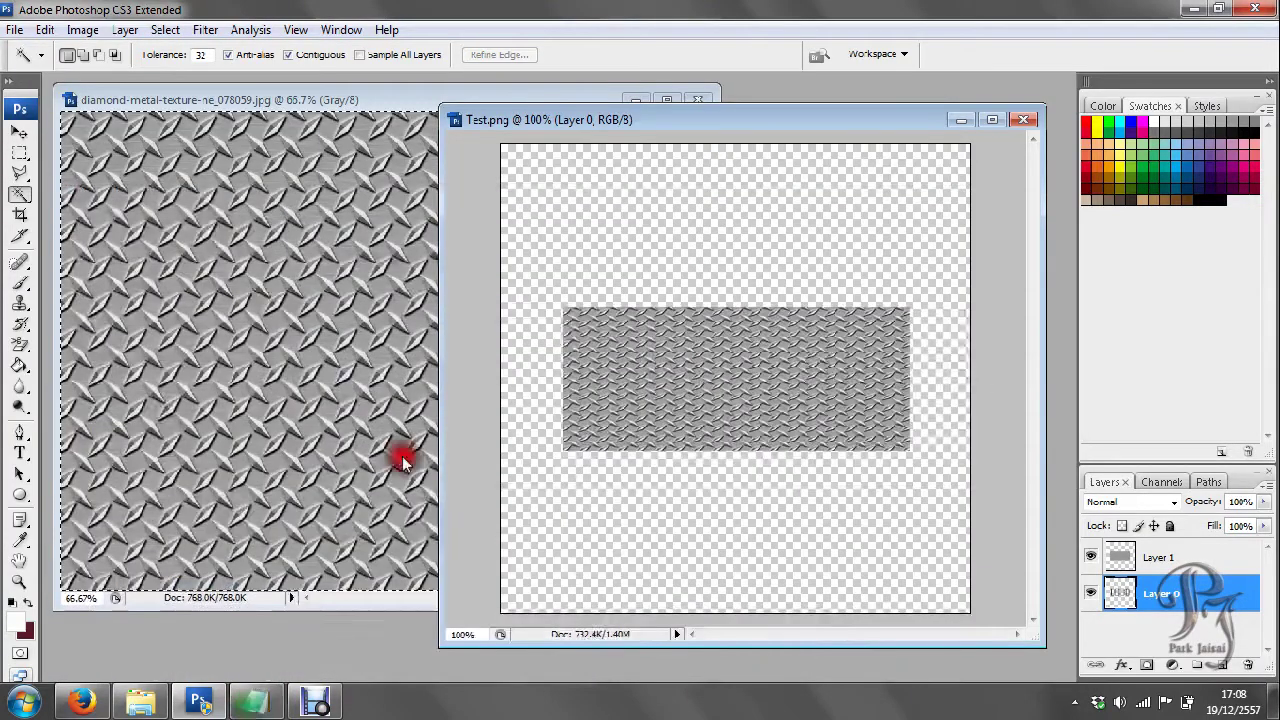
{"action": "left_click", "coordinate": [586, 358]}
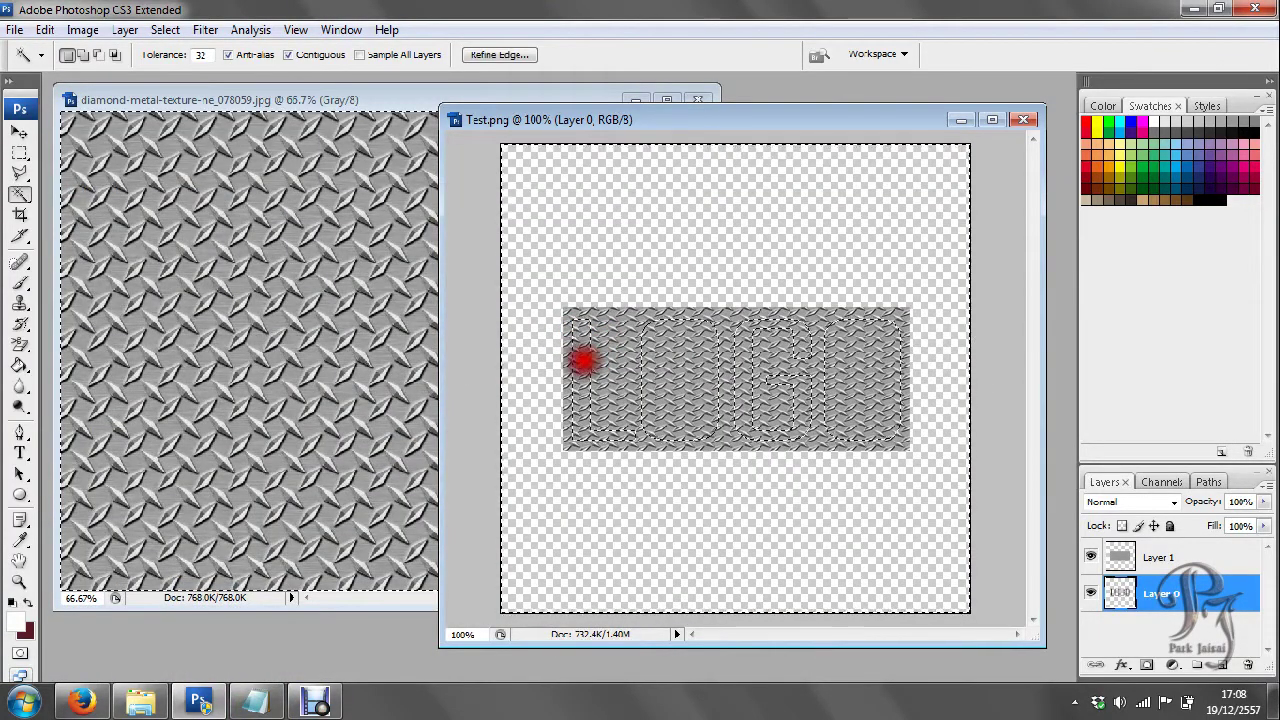
{"action": "left_click", "coordinate": [663, 386]}
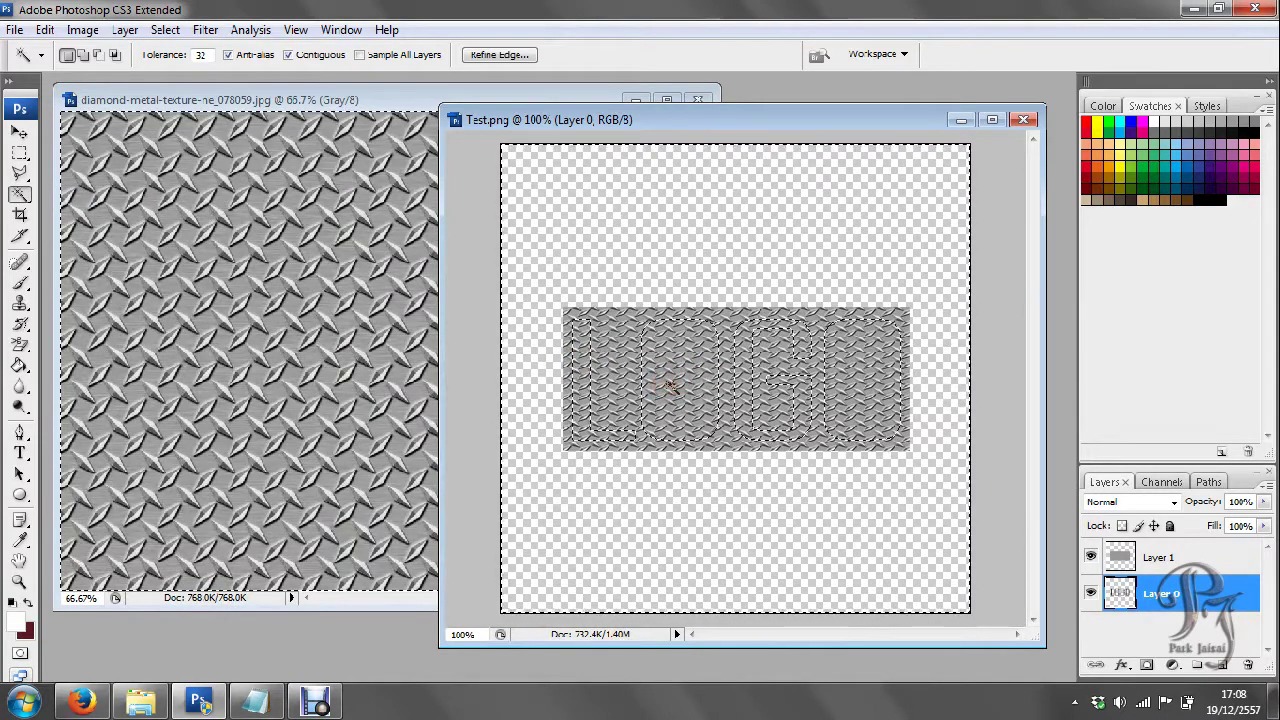
{"action": "left_click", "coordinate": [256, 700]}
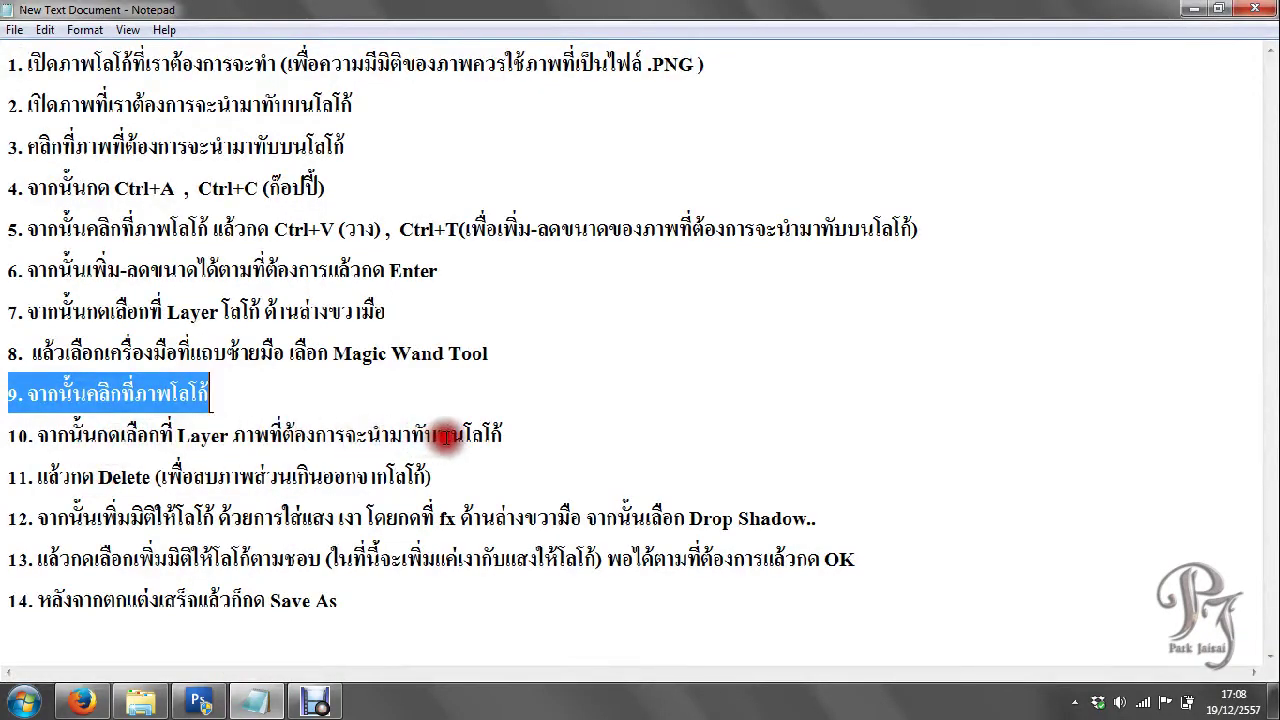
Read instruction step 10 in the notes, then return to the logo image
{"action": "left_click_drag", "start_coordinate": [512, 430], "coordinate": [10, 438]}
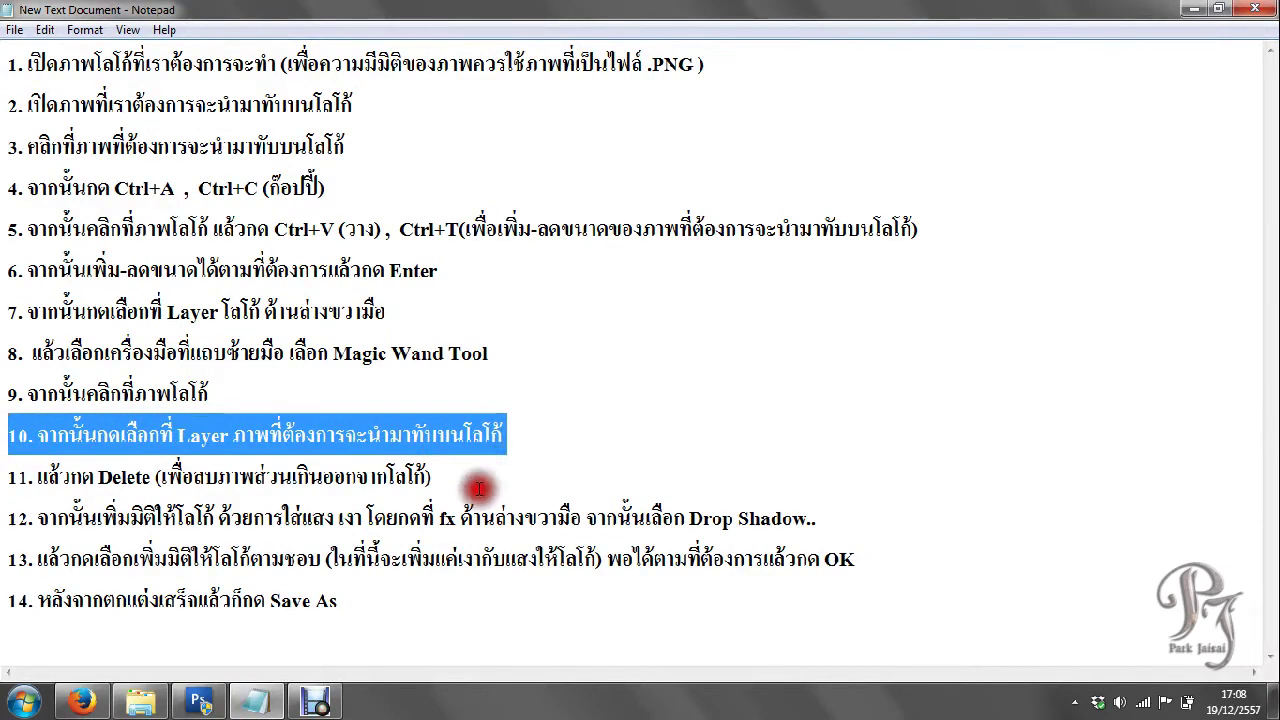
{"action": "left_click", "coordinate": [253, 705]}
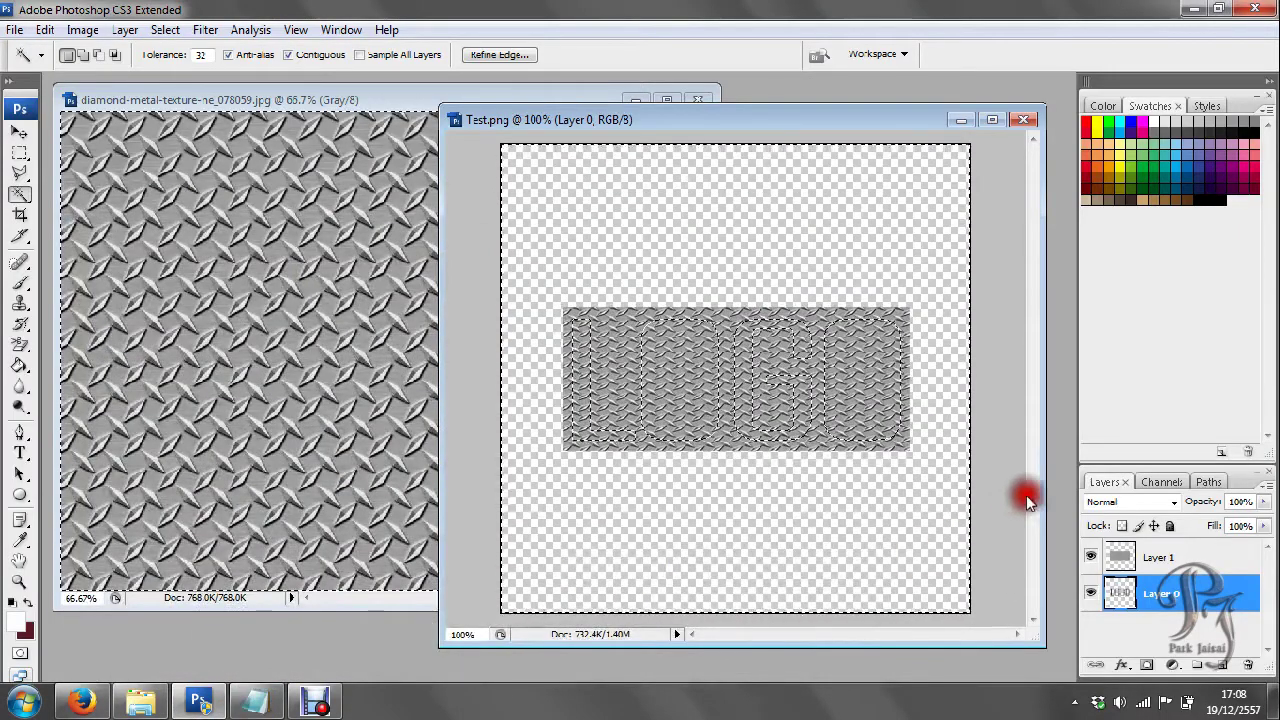
Delete the texture inside the first O's hole from Layer 1
{"action": "left_click", "coordinate": [689, 380]}
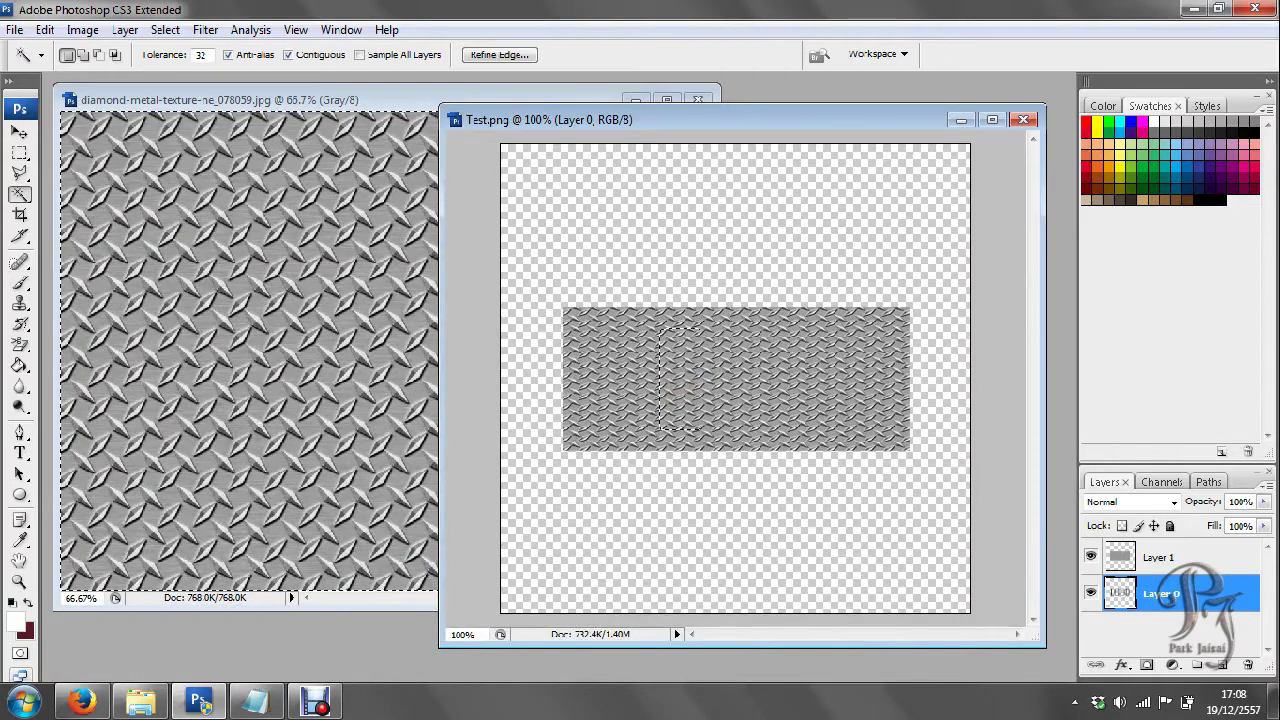
{"action": "left_click", "coordinate": [1202, 558]}
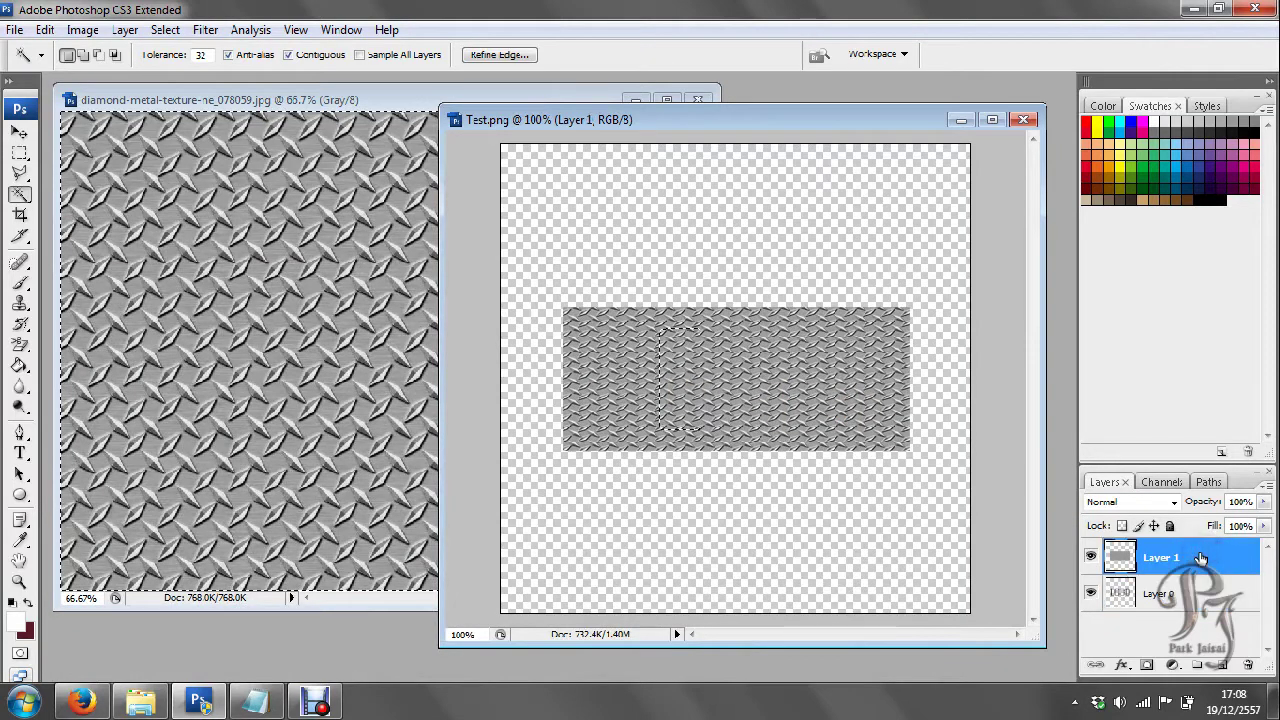
{"action": "key", "text": "Delete"}
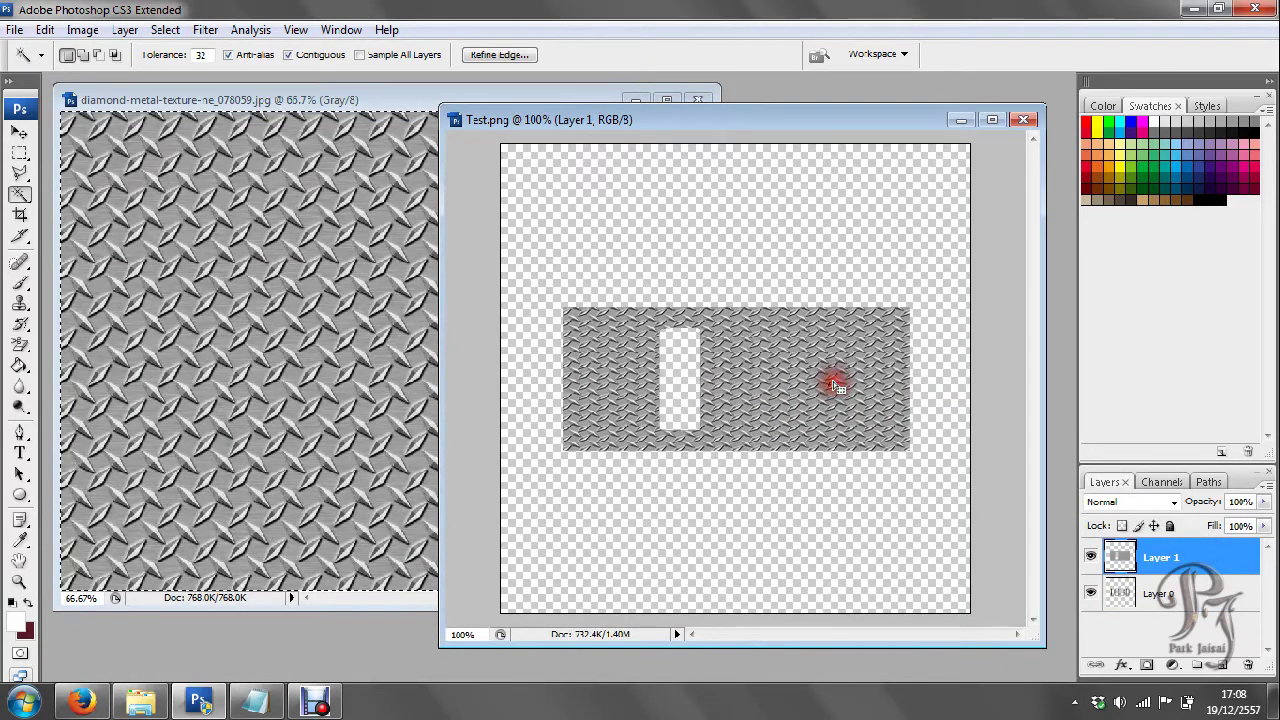
{"action": "left_click", "coordinate": [1150, 596]}
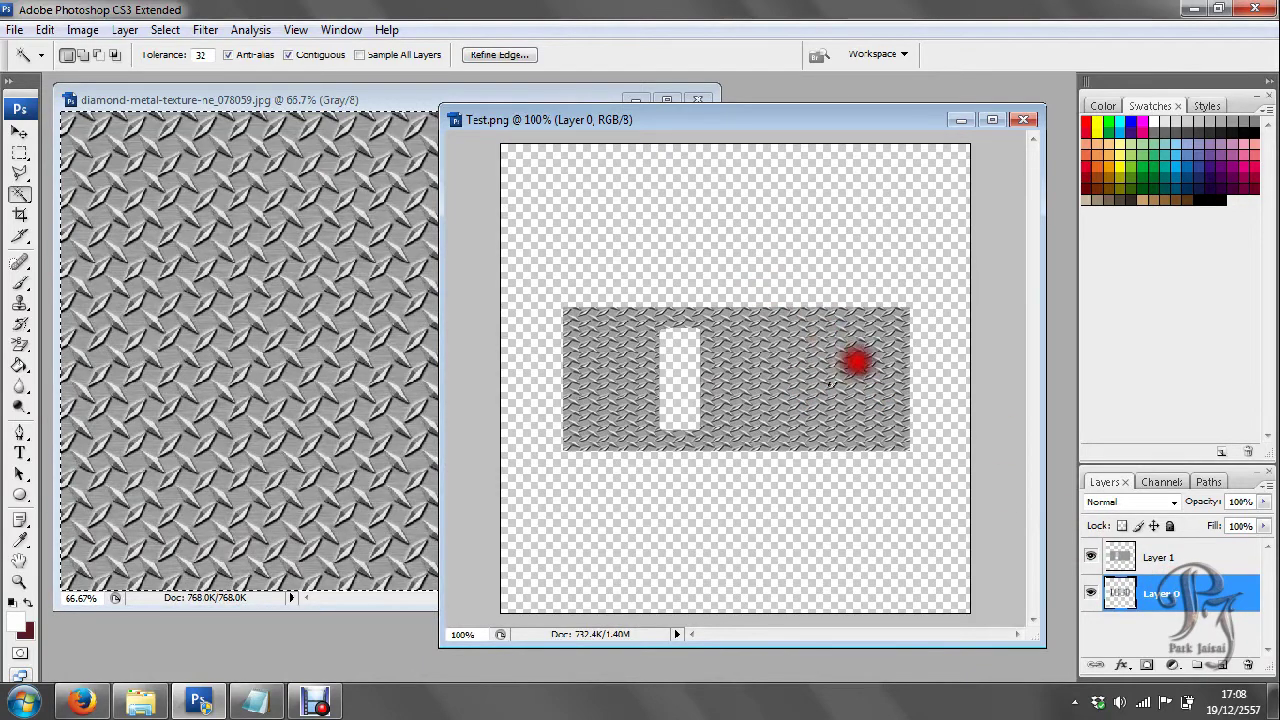
{"action": "left_click", "coordinate": [1162, 558]}
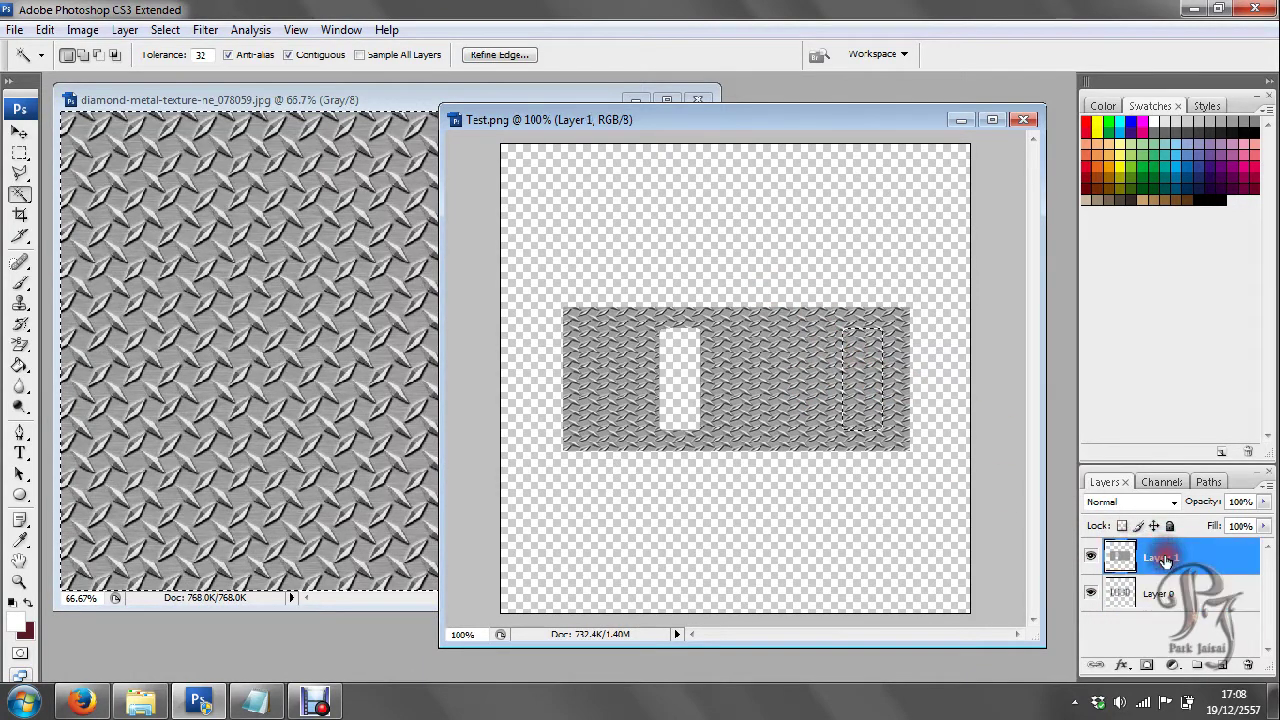
{"action": "left_click", "coordinate": [1160, 594]}
Delete the texture outside the letters, deselect, and maximize the document window
{"action": "left_click", "coordinate": [615, 386]}
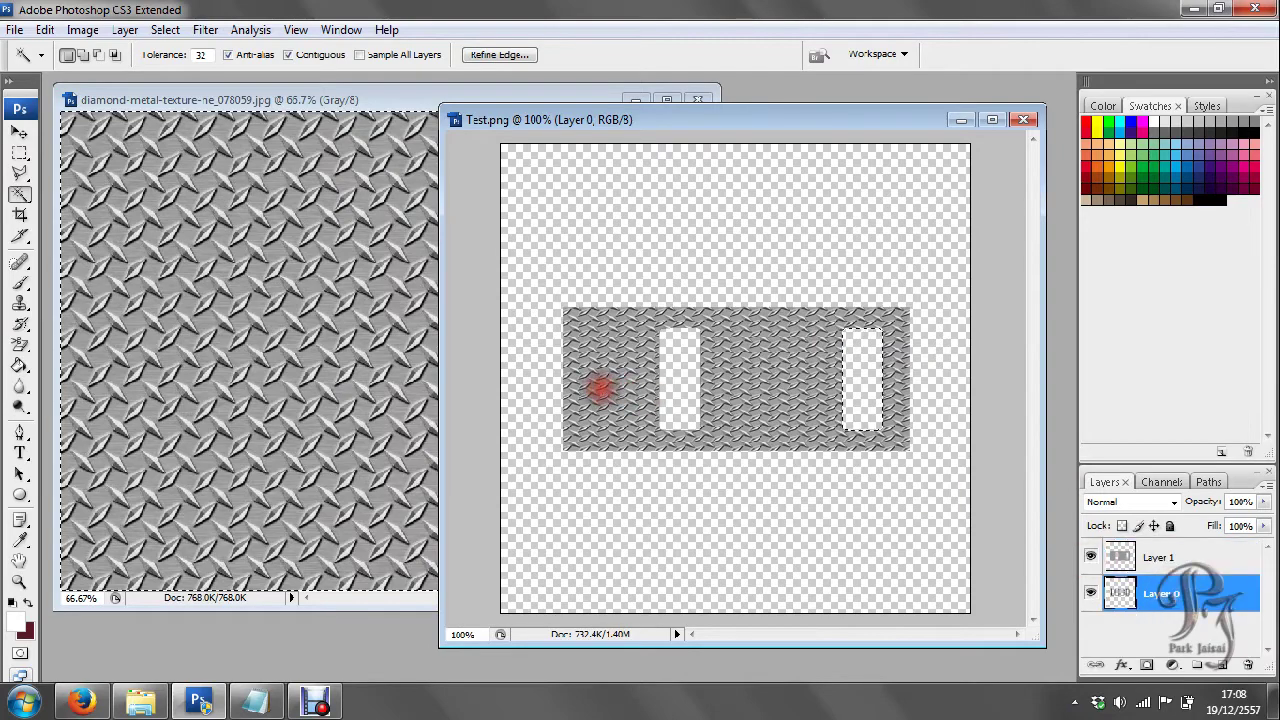
{"action": "left_click", "coordinate": [1178, 556]}
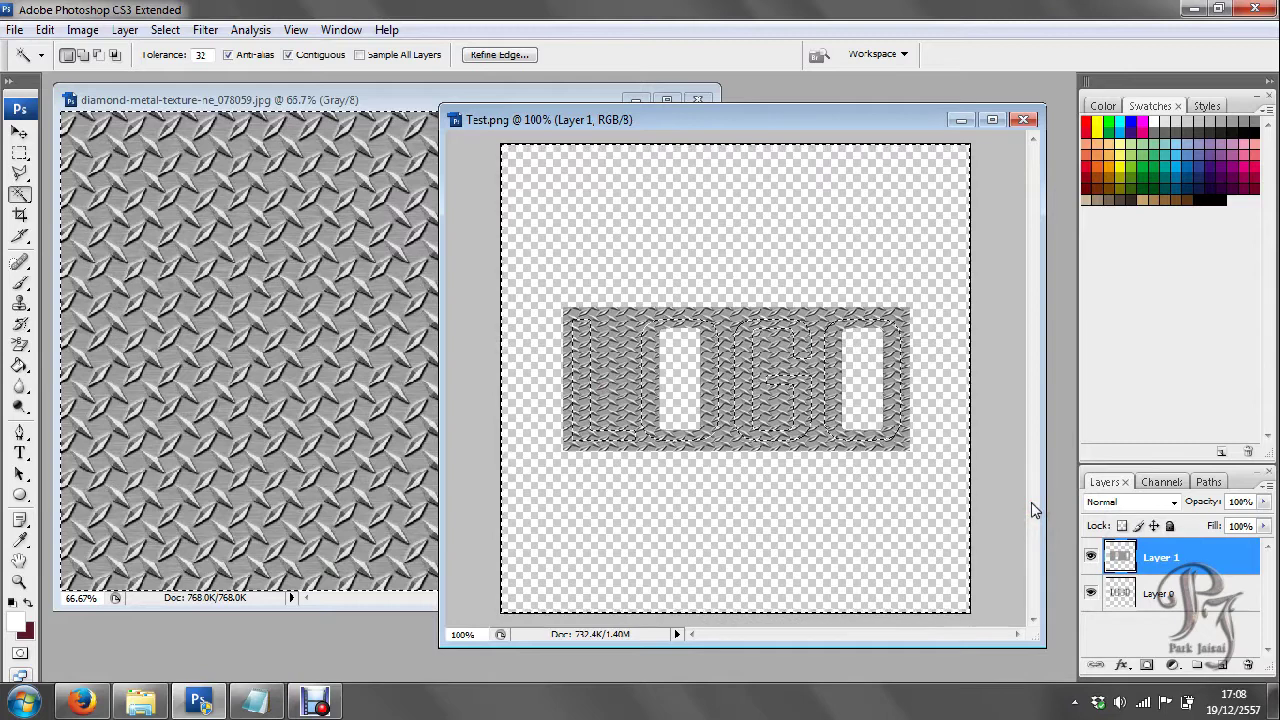
{"action": "key", "text": "Delete"}
{"action": "key", "text": "ctrl+d"}
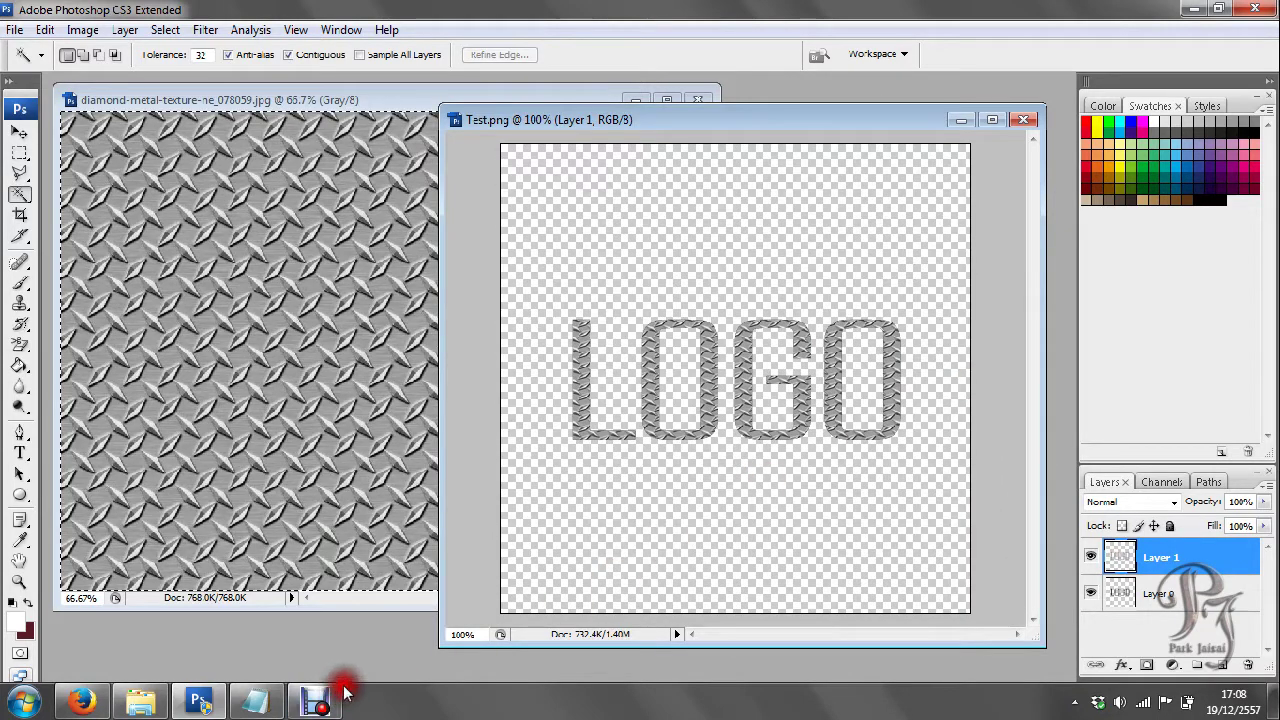
{"action": "left_click", "coordinate": [994, 121]}
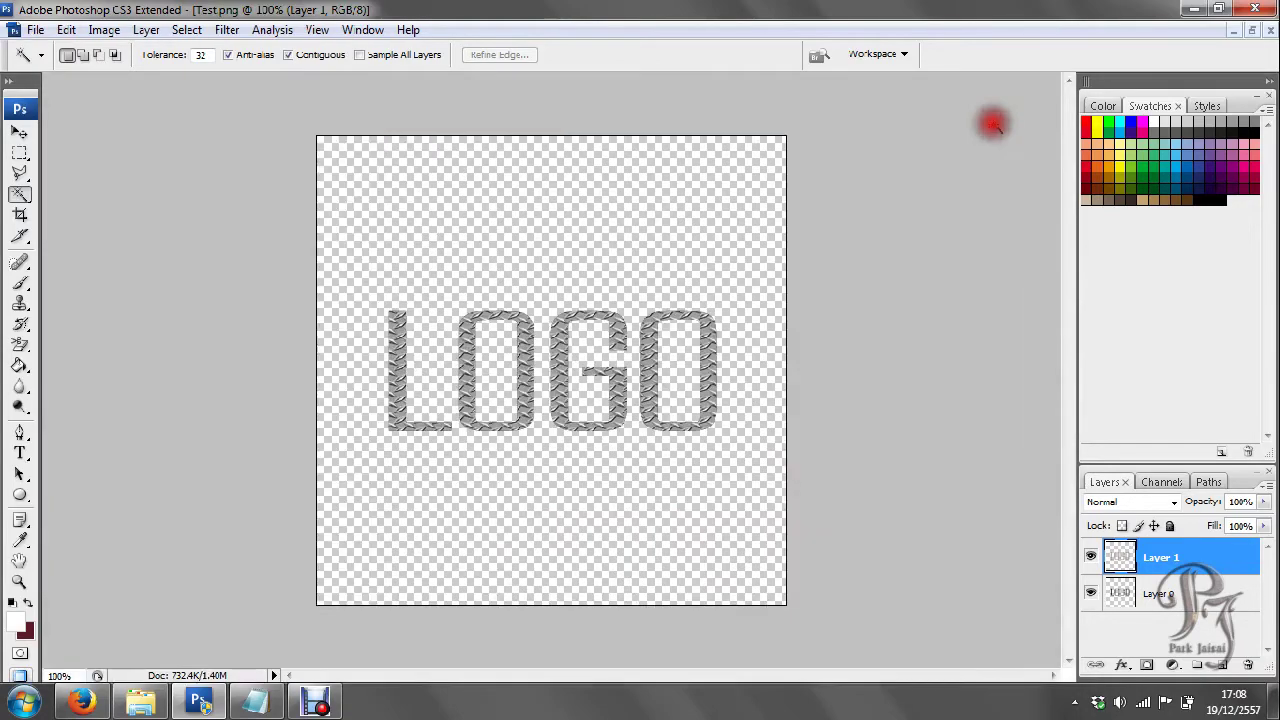
{"action": "left_click", "coordinate": [255, 706]}
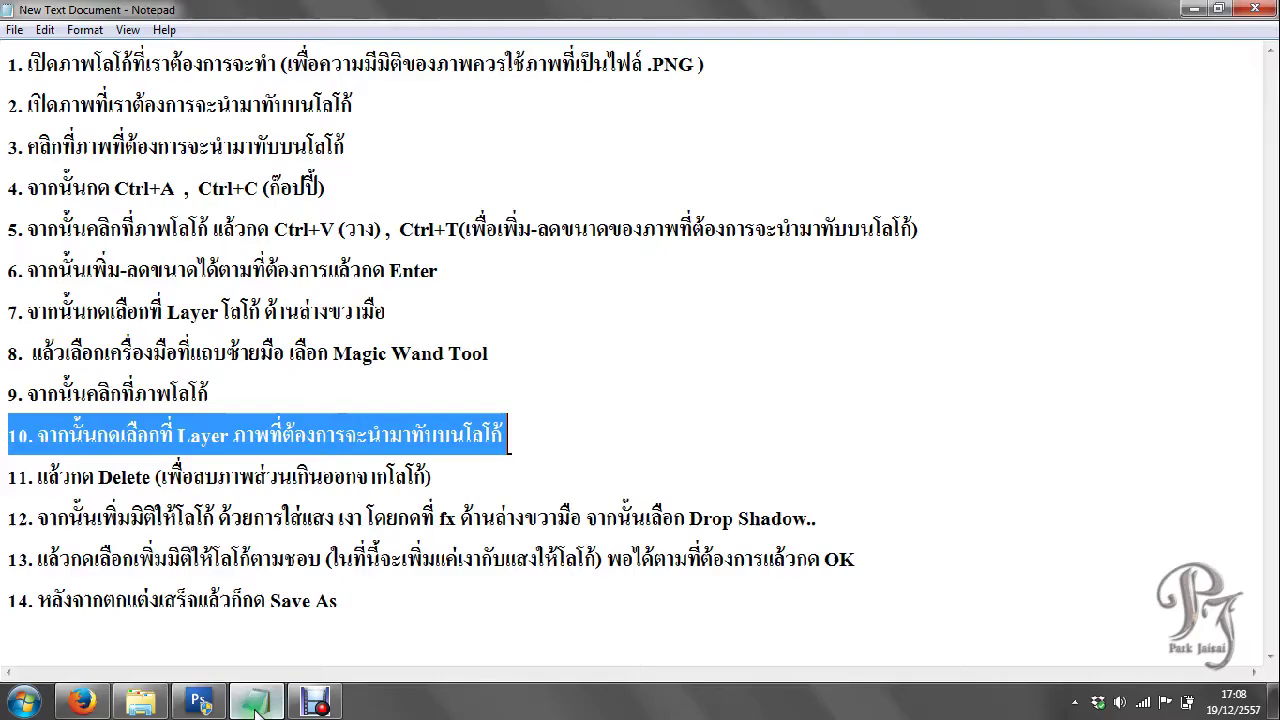
{"action": "left_click_drag", "start_coordinate": [435, 484], "coordinate": [12, 480]}
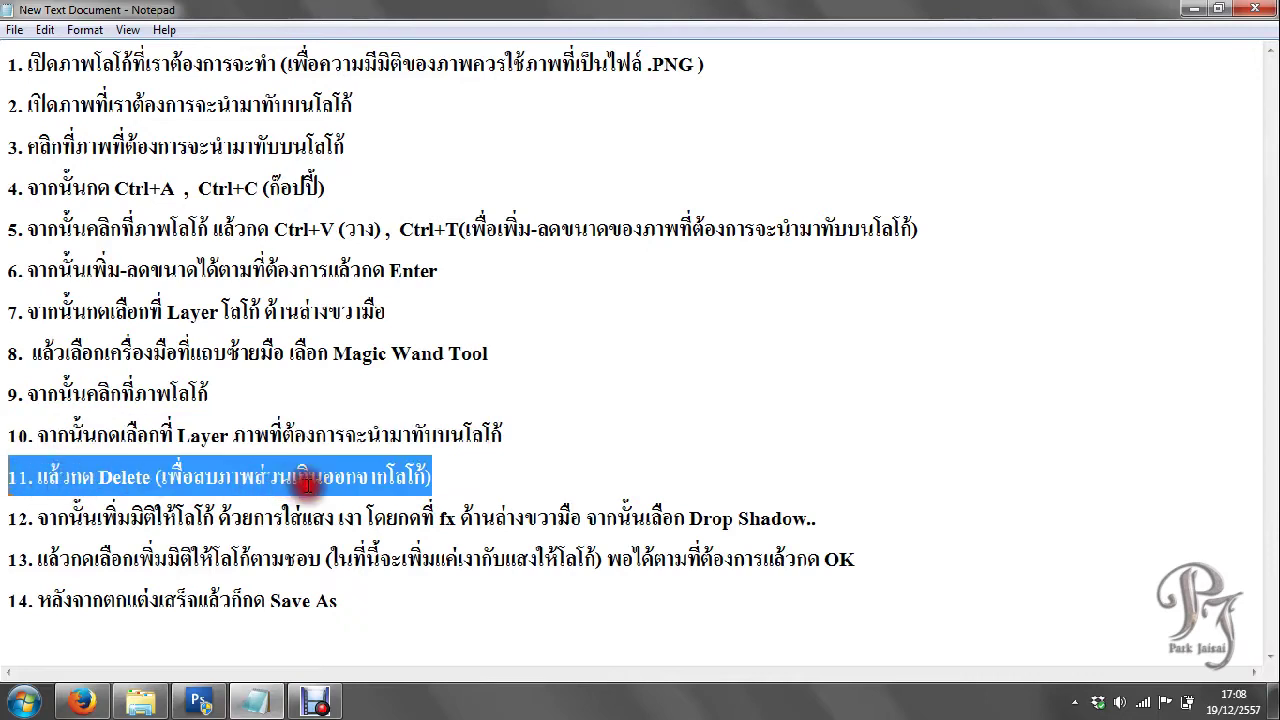
{"action": "left_click_drag", "start_coordinate": [36, 518], "coordinate": [818, 518]}
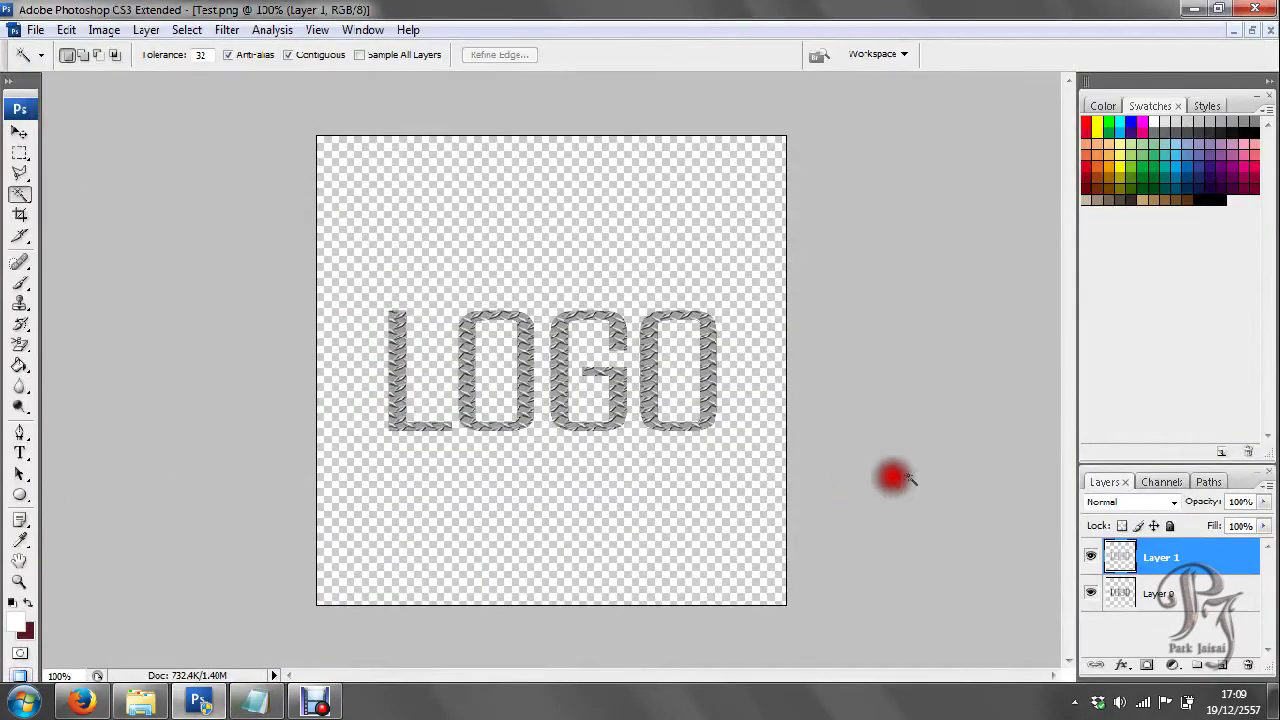
{"action": "left_click", "coordinate": [1122, 666]}
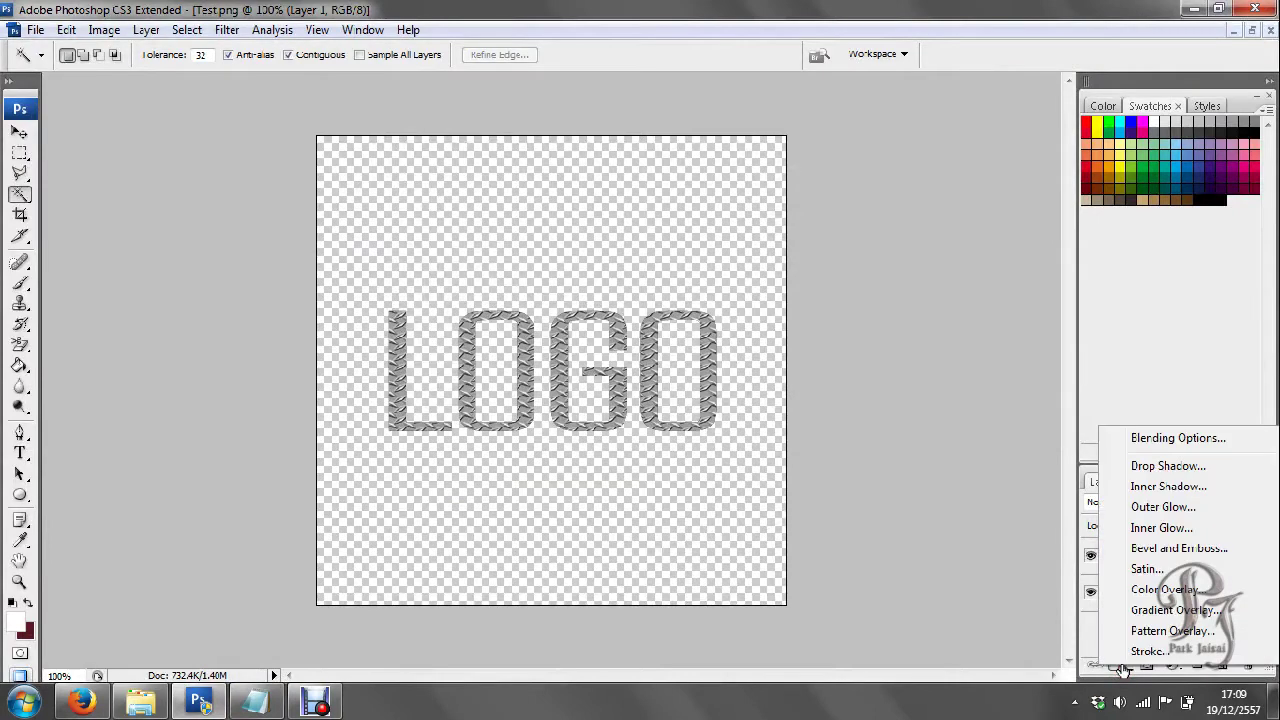
Add a Drop Shadow at 100% opacity to the metal logo layer
{"action": "left_click", "coordinate": [1164, 467]}
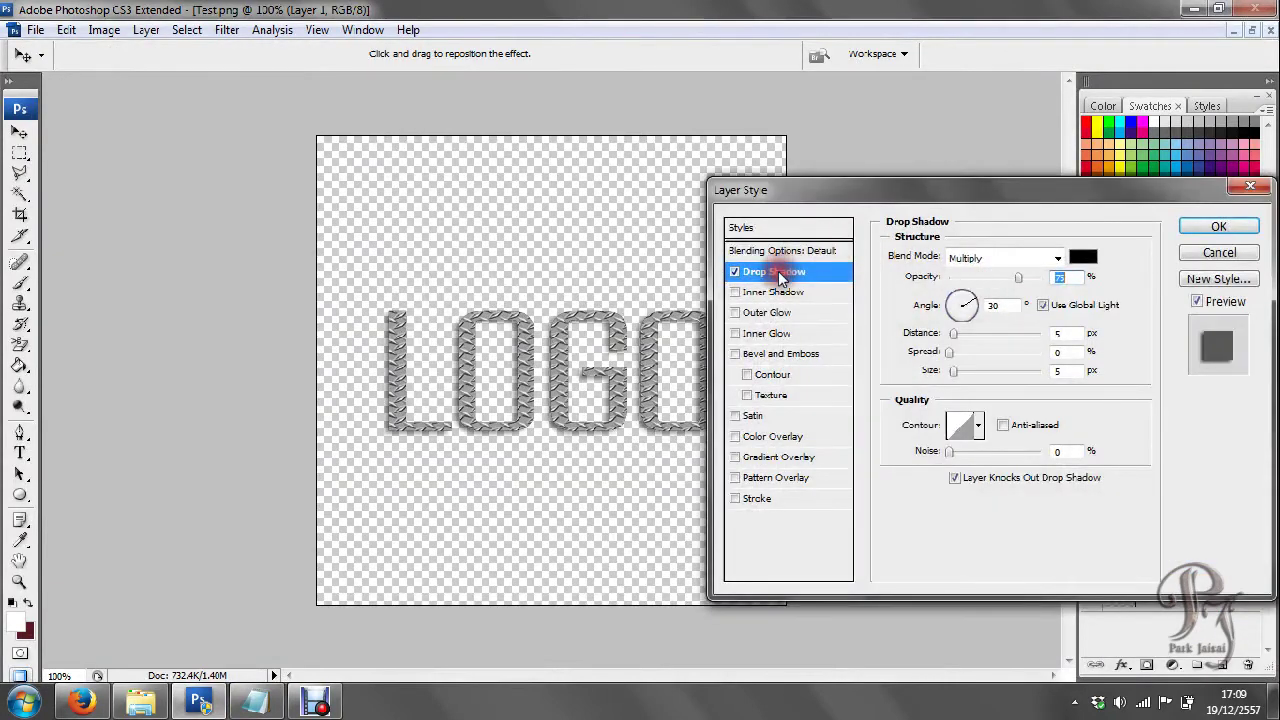
{"action": "left_click_drag", "start_coordinate": [1020, 281], "coordinate": [1072, 285]}
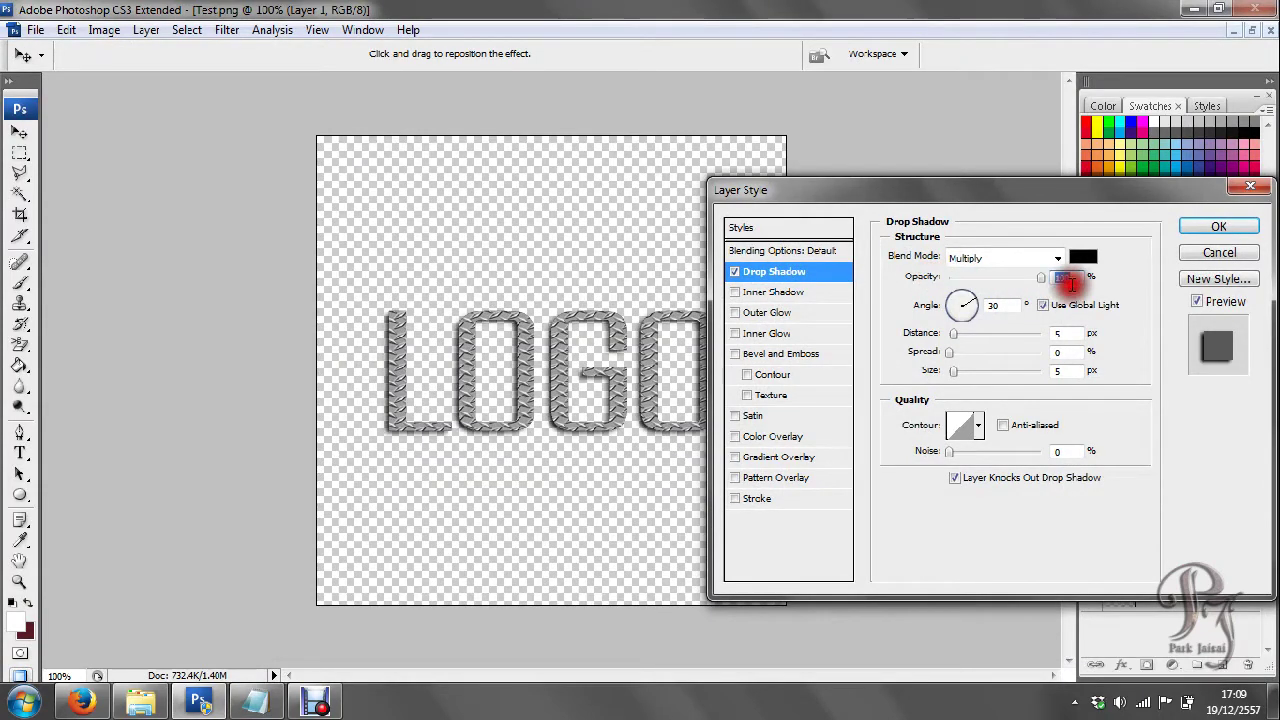
{"action": "left_click_drag", "start_coordinate": [1046, 190], "coordinate": [1079, 161]}
{"action": "mouse_move", "coordinate": [1072, 250]}
{"action": "left_mouse_down"}
{"action": "mouse_move", "coordinate": [990, 250]}
{"action": "mouse_move", "coordinate": [1104, 258]}
{"action": "left_mouse_up"}
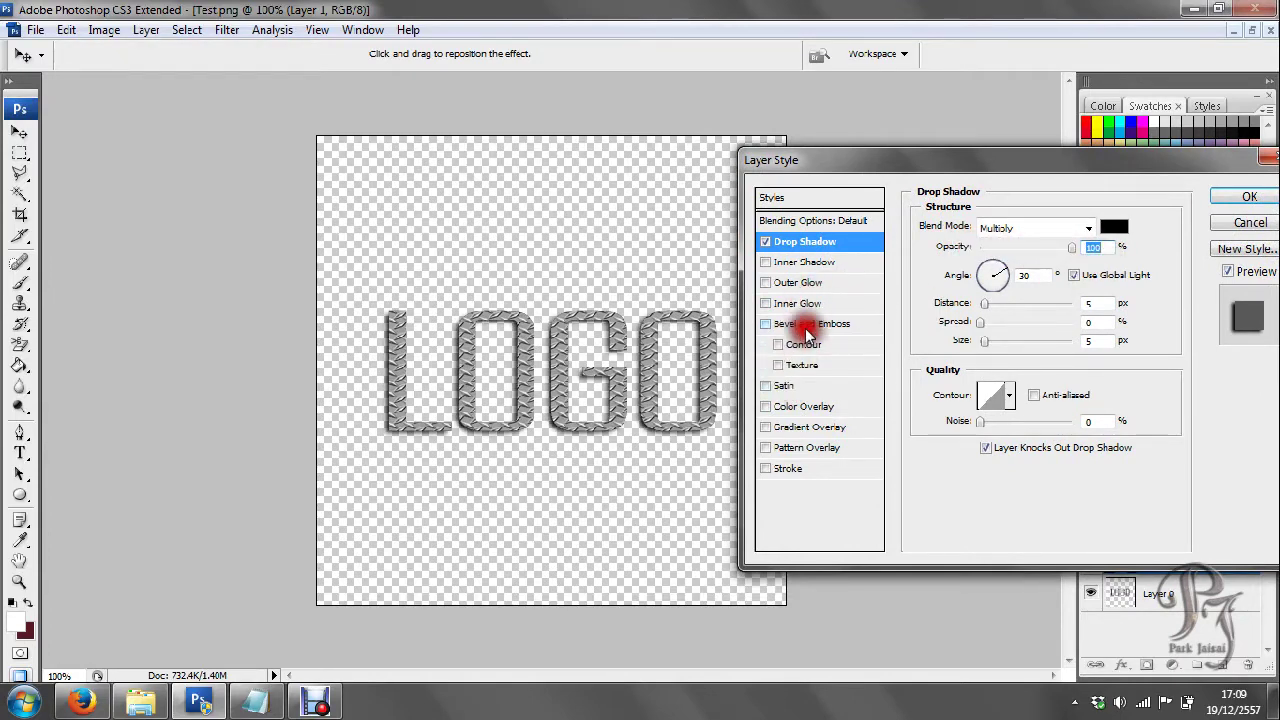
Add a Bevel and Emboss with increased Depth and apply the layer styles
{"action": "left_click", "coordinate": [767, 325]}
{"action": "left_click", "coordinate": [765, 323]}
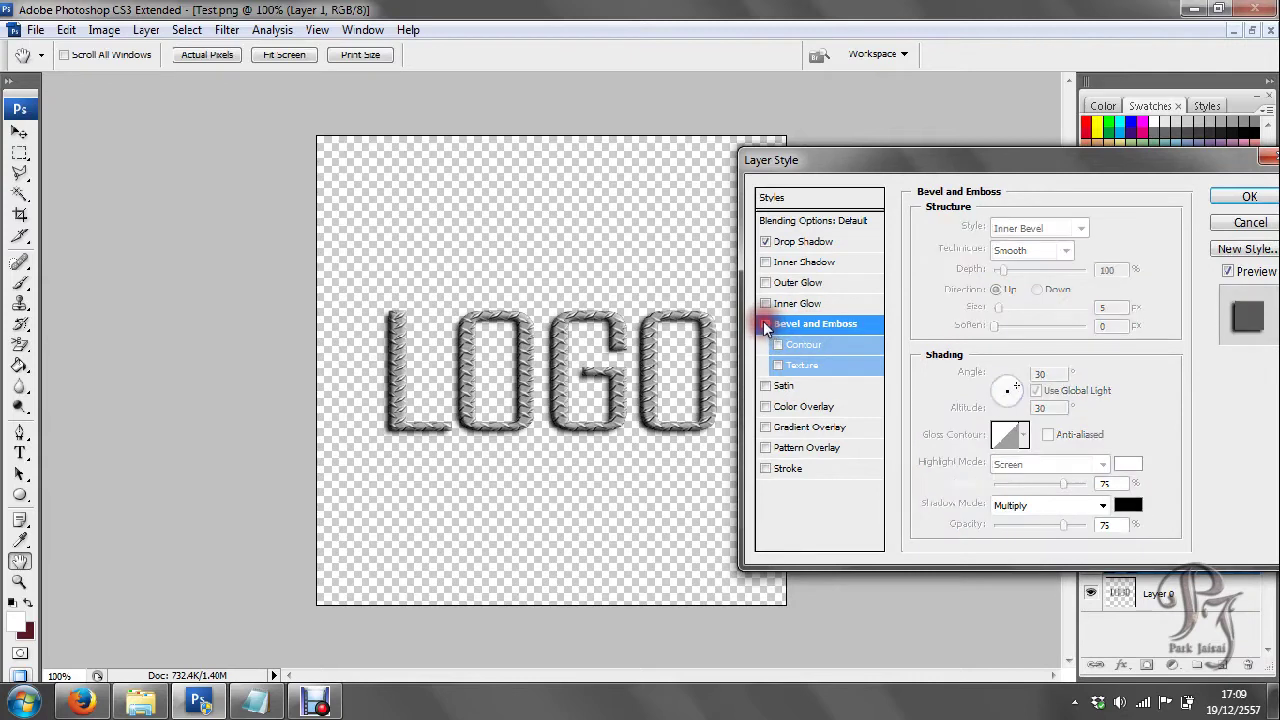
{"action": "left_click", "coordinate": [763, 321]}
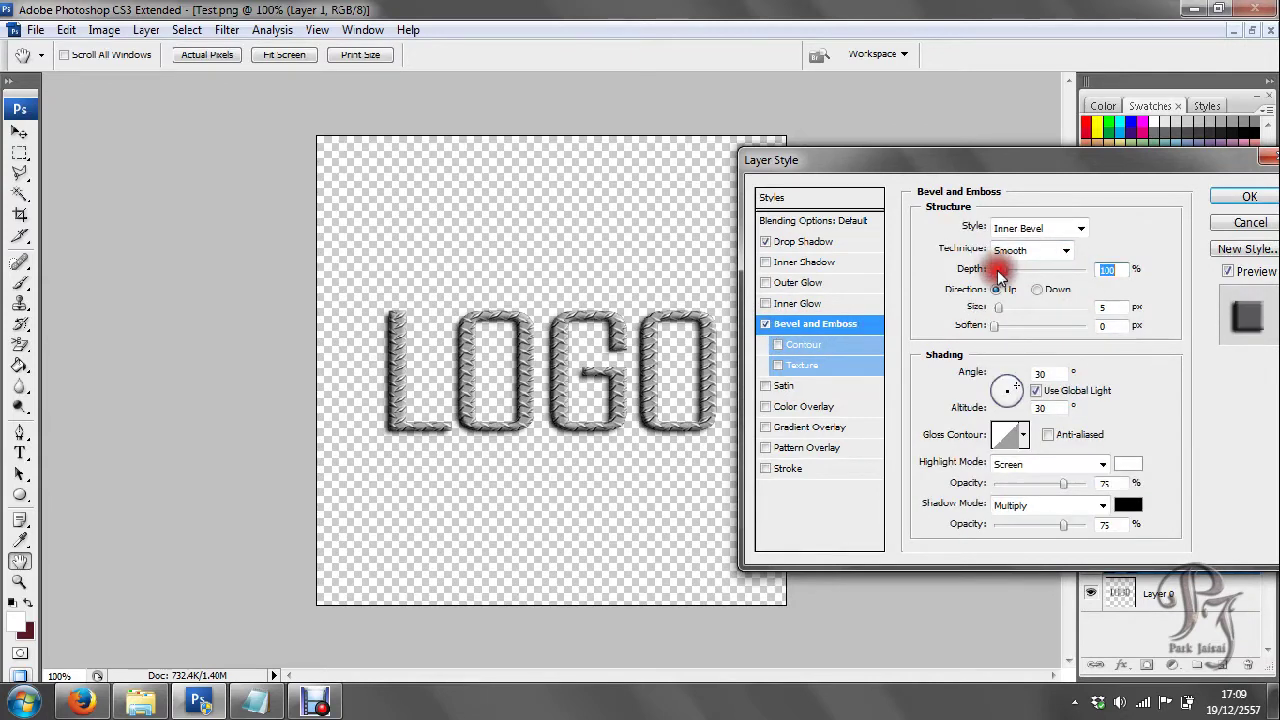
{"action": "left_click_drag", "start_coordinate": [1003, 274], "coordinate": [1101, 269]}
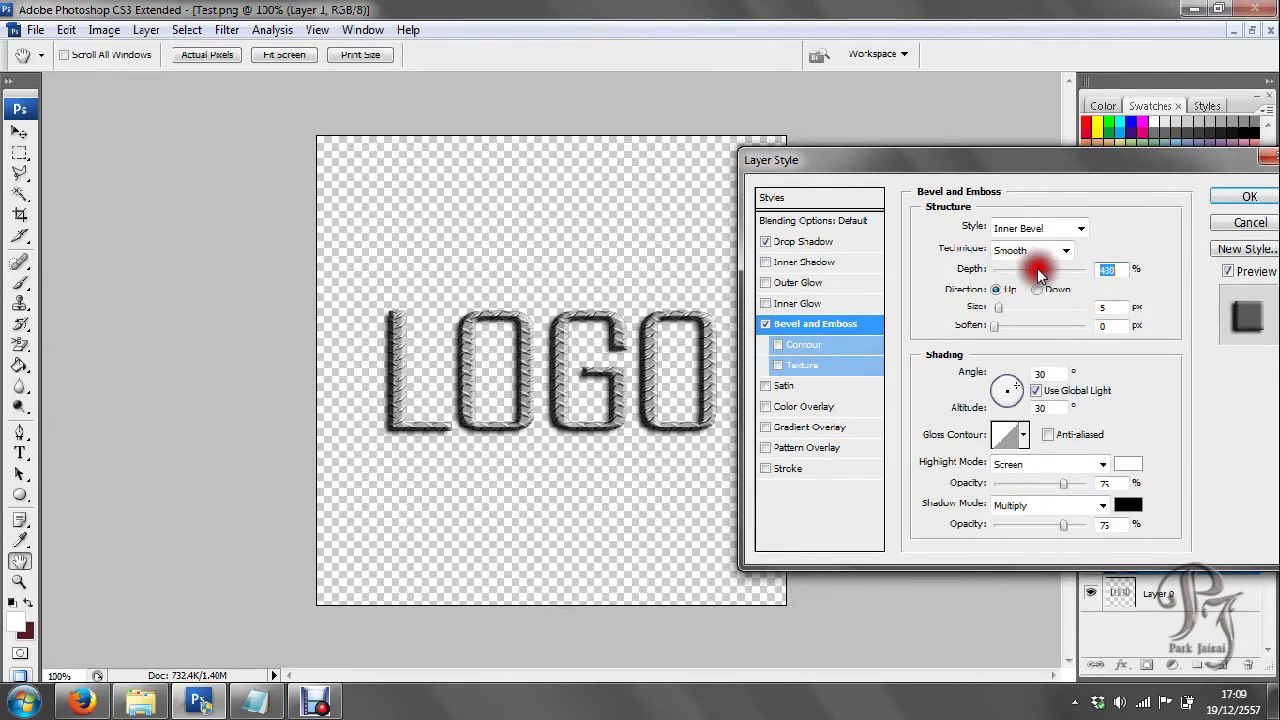
{"action": "left_click", "coordinate": [1062, 382]}
{"action": "left_click", "coordinate": [1244, 198]}
{"action": "left_click", "coordinate": [1245, 198]}
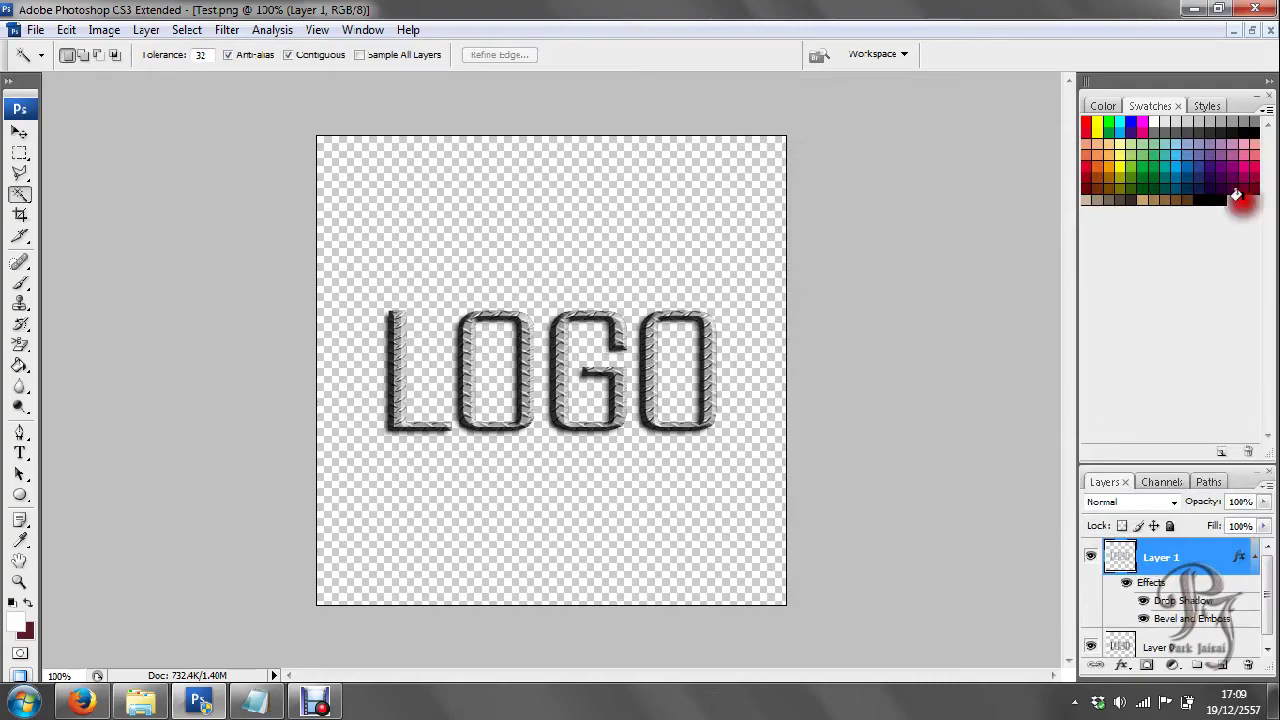
{"action": "left_click", "coordinate": [255, 703]}
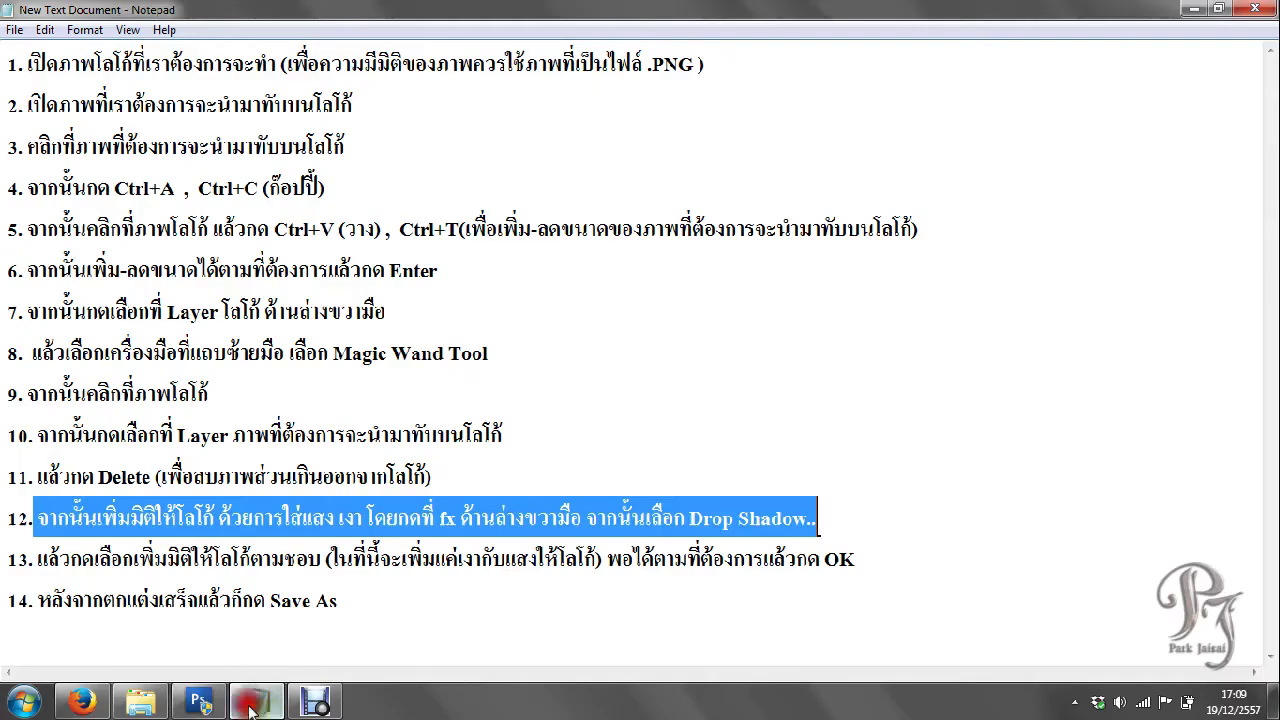
{"action": "left_click_drag", "start_coordinate": [40, 559], "coordinate": [858, 560]}
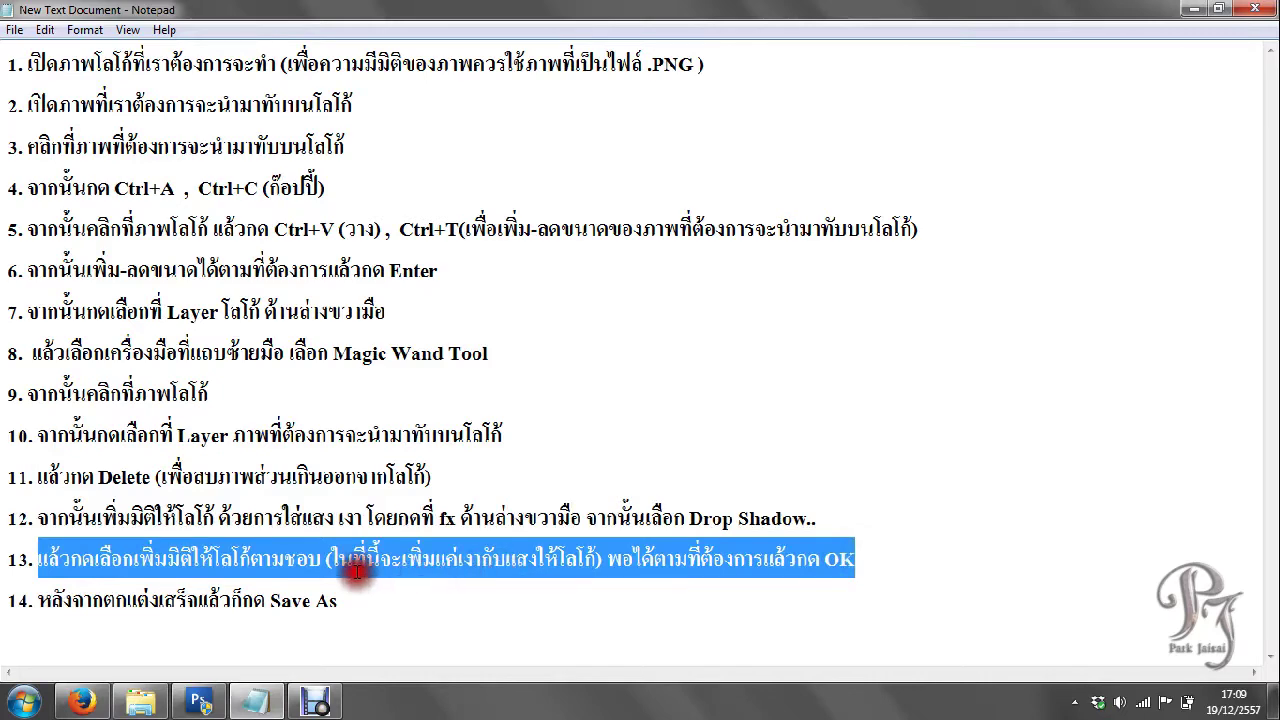
{"action": "left_click", "coordinate": [255, 703]}
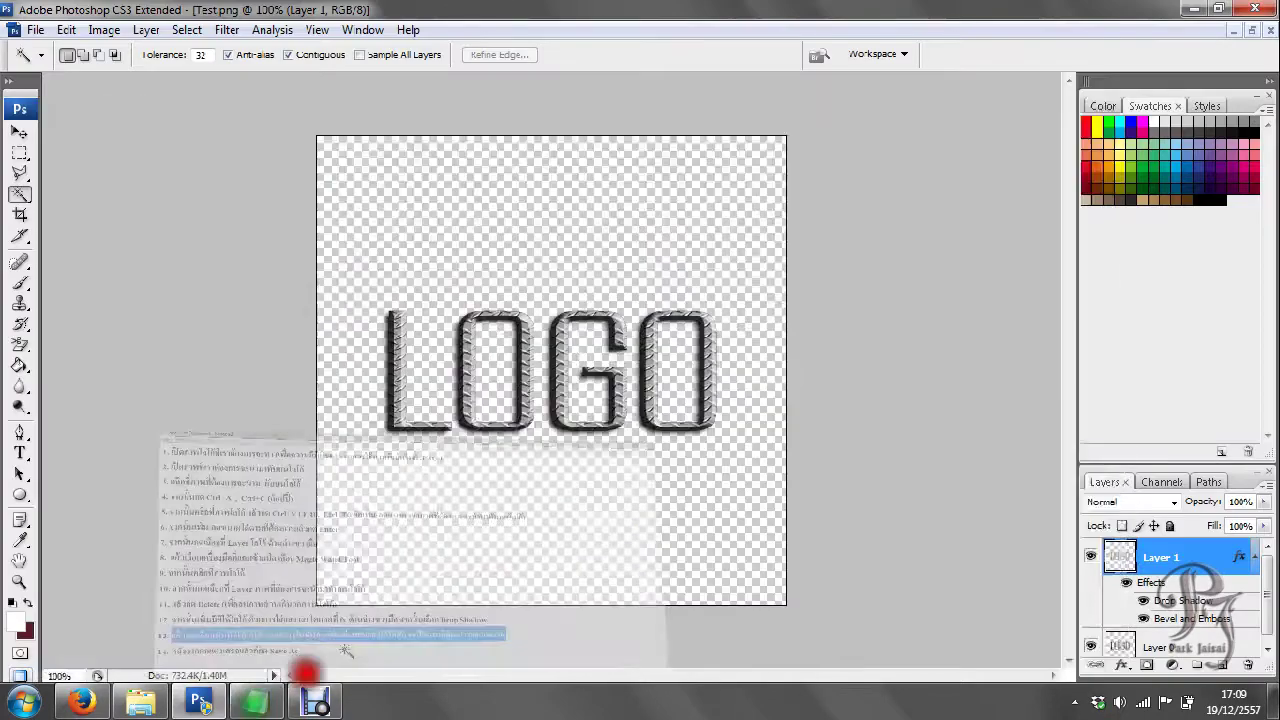
Save the image as PNG named Test2 in the LOGO folder, accepting the default PNG Options
{"action": "left_click", "coordinate": [36, 32]}
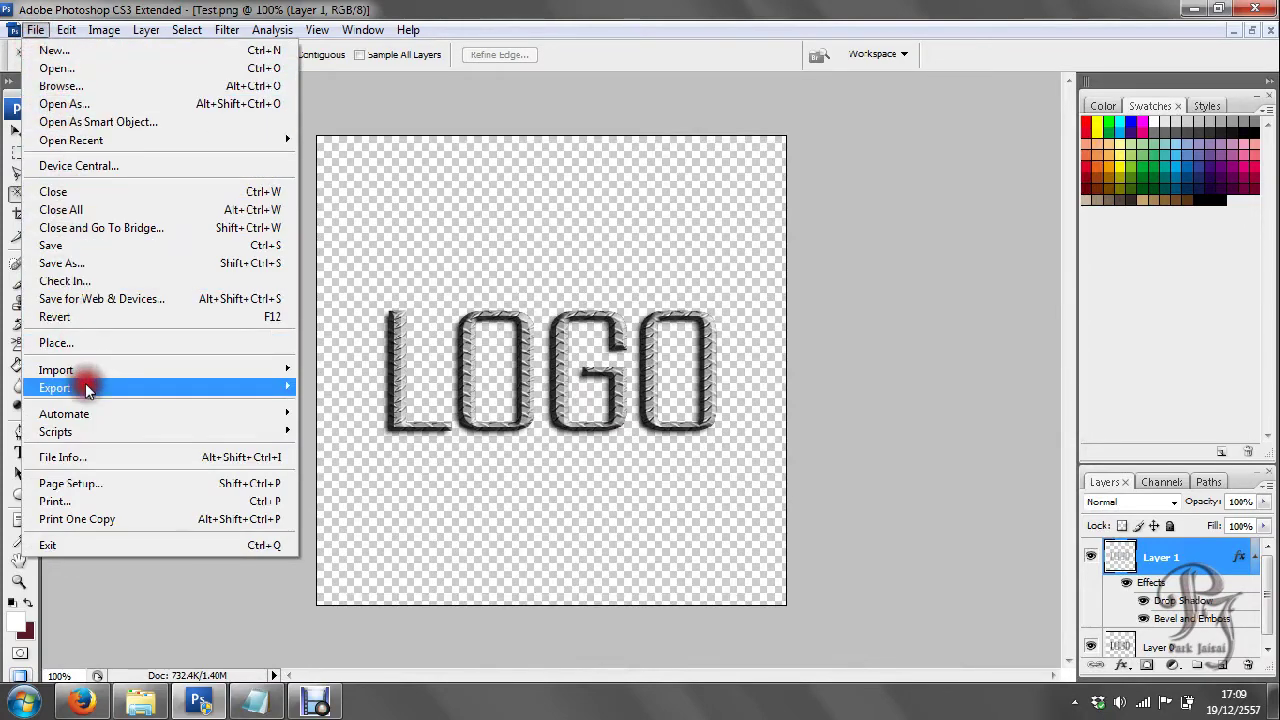
{"action": "left_click", "coordinate": [60, 263]}
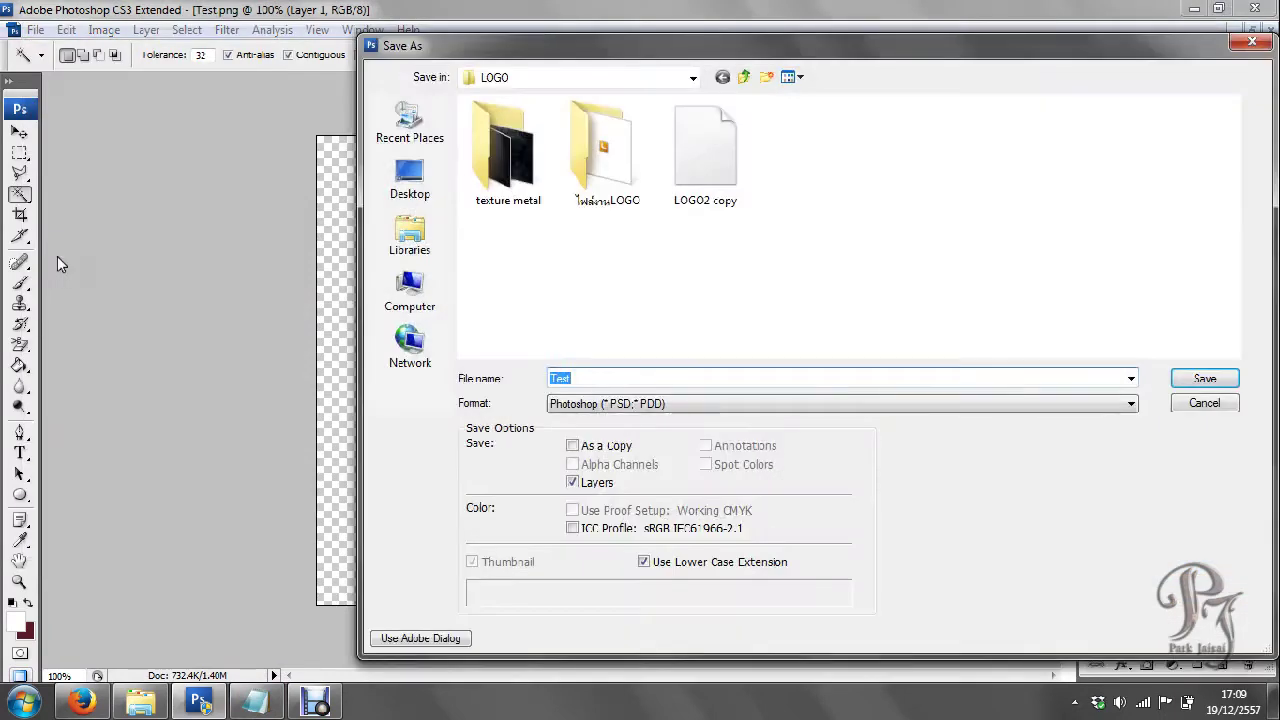
{"action": "left_click", "coordinate": [586, 404]}
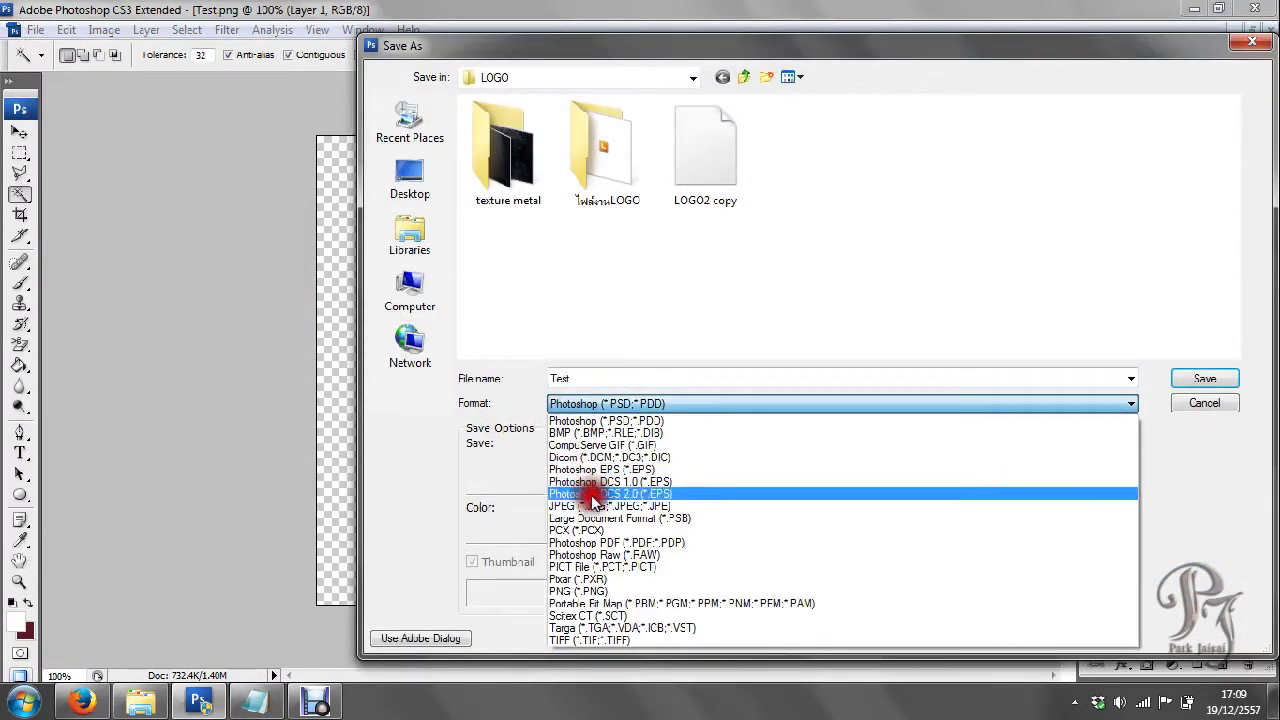
{"action": "left_click", "coordinate": [603, 592]}
{"action": "left_click", "coordinate": [591, 314]}
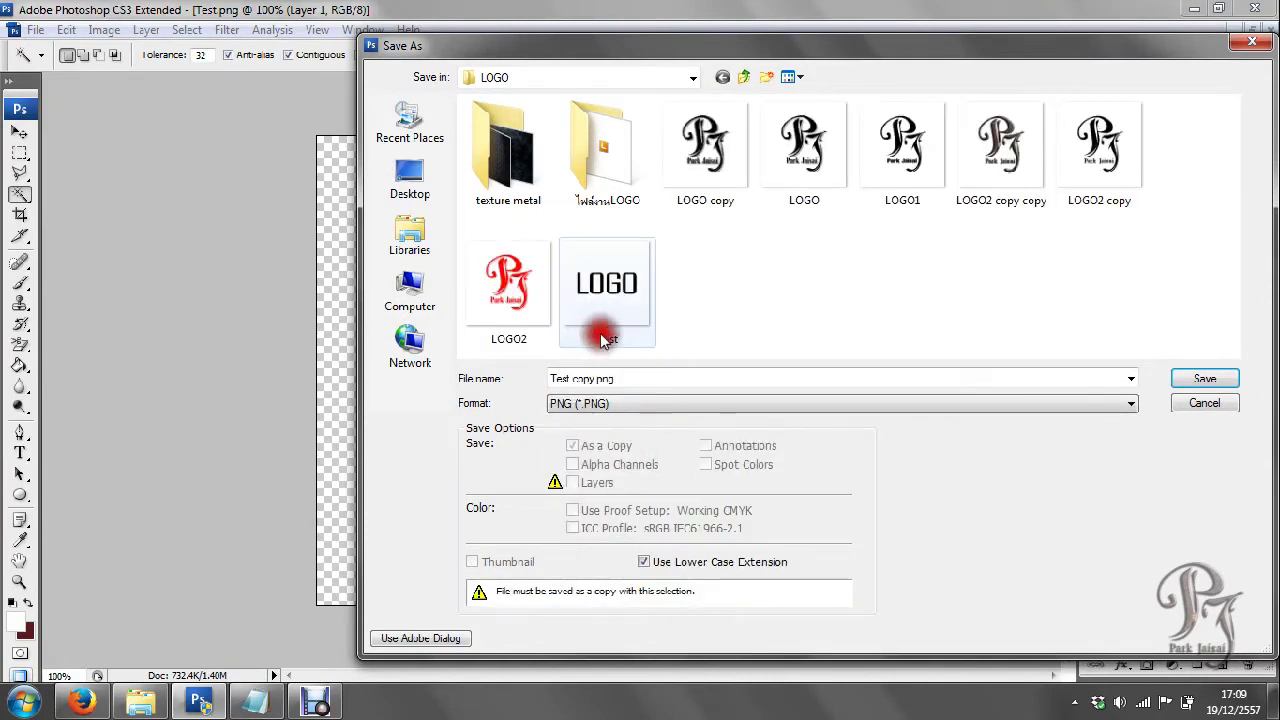
{"action": "double_click", "coordinate": [573, 378]}
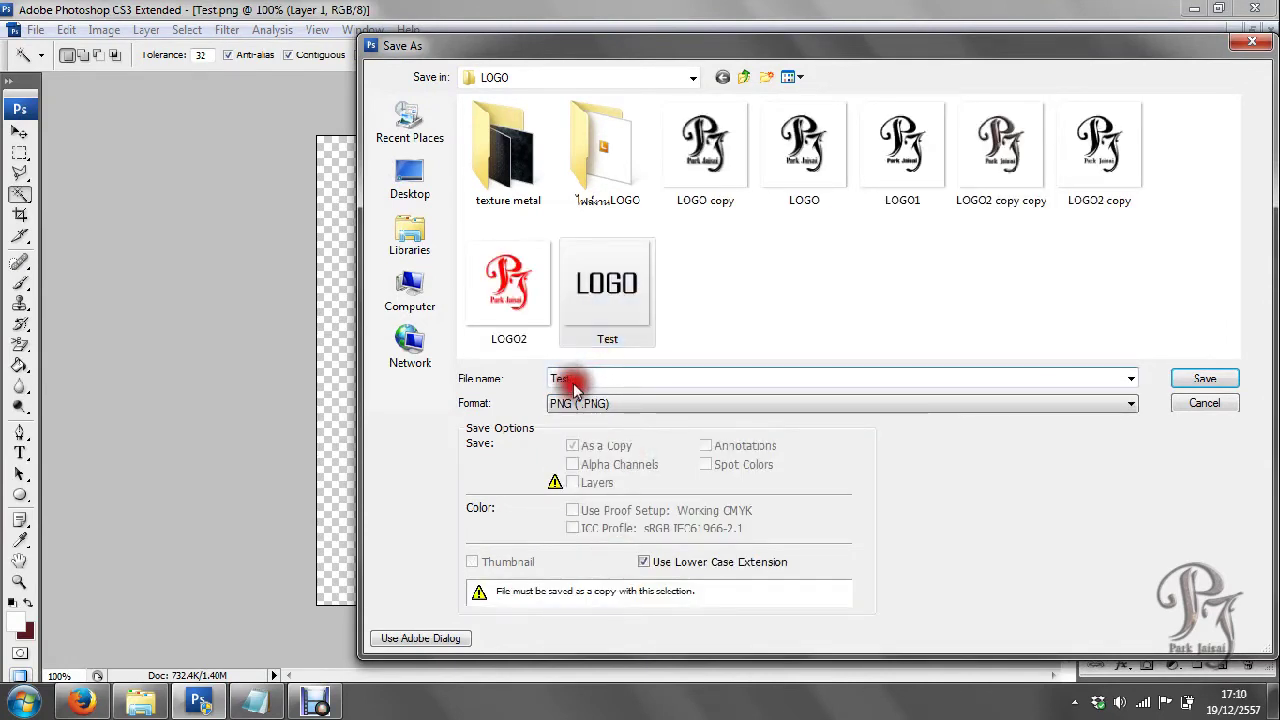
{"action": "type", "text": "2"}
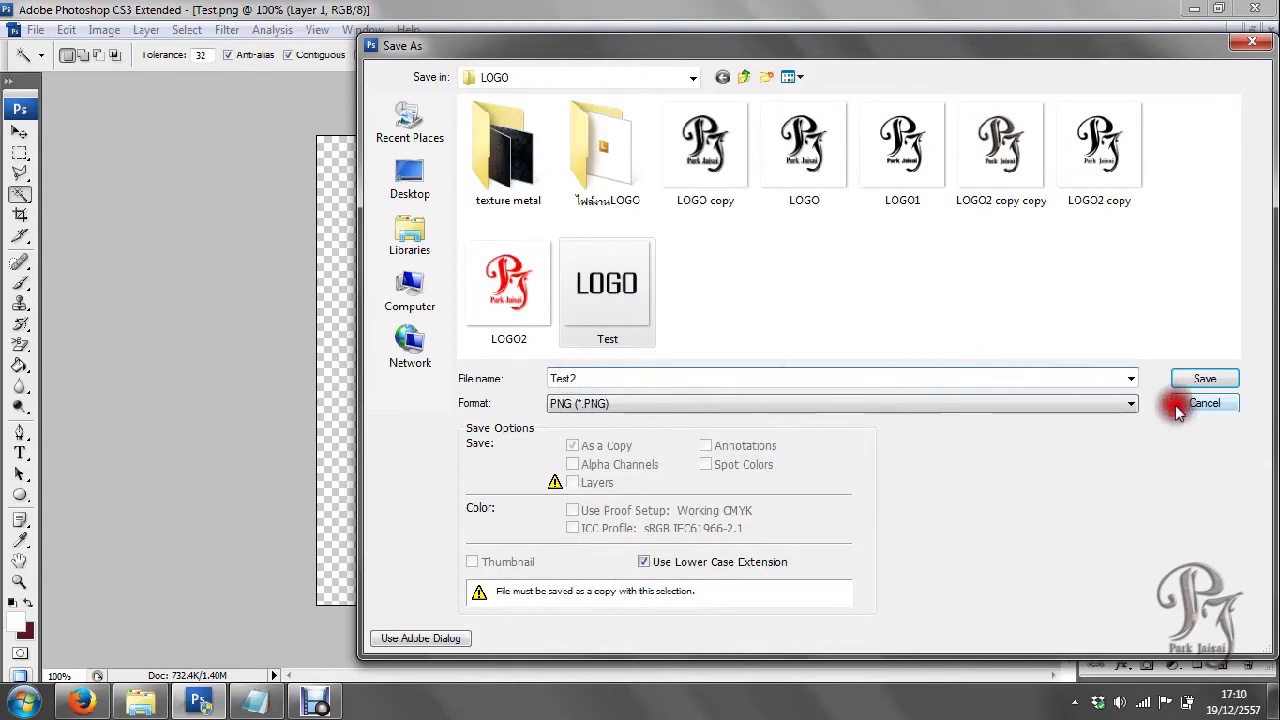
{"action": "left_click", "coordinate": [1187, 380]}
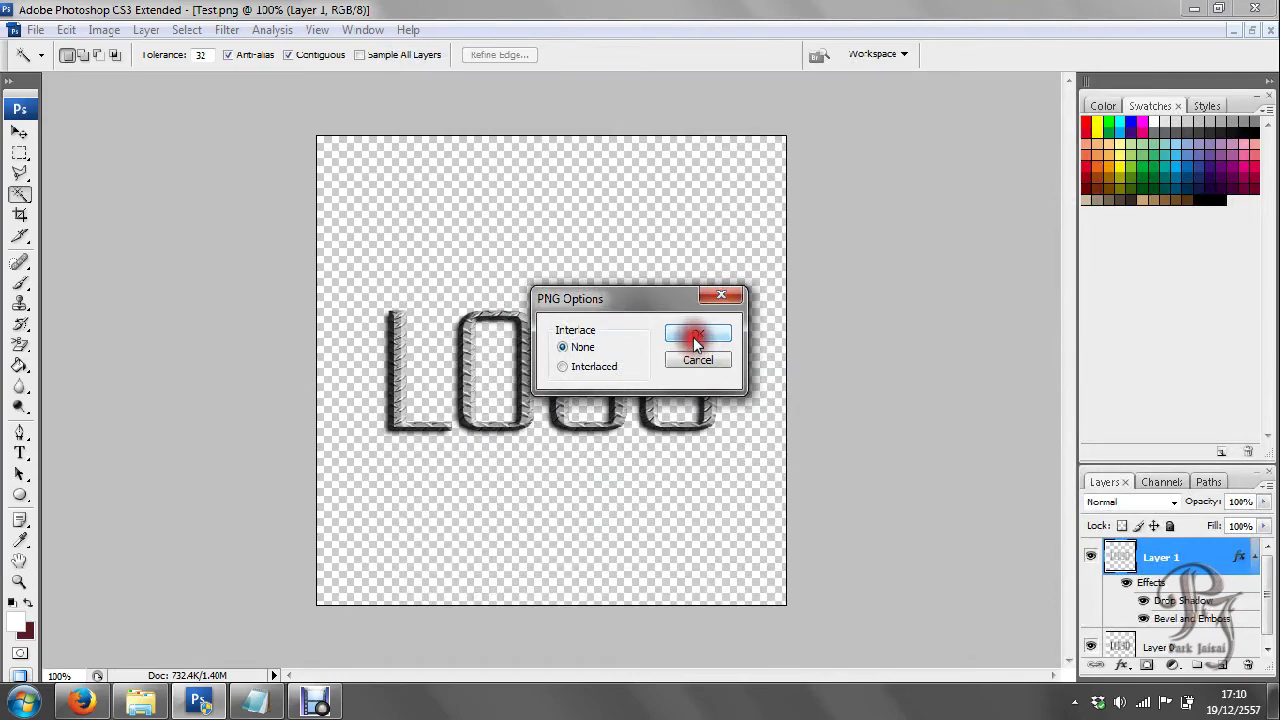
{"action": "left_click", "coordinate": [697, 338]}
{"action": "mouse_move", "coordinate": [256, 701]}
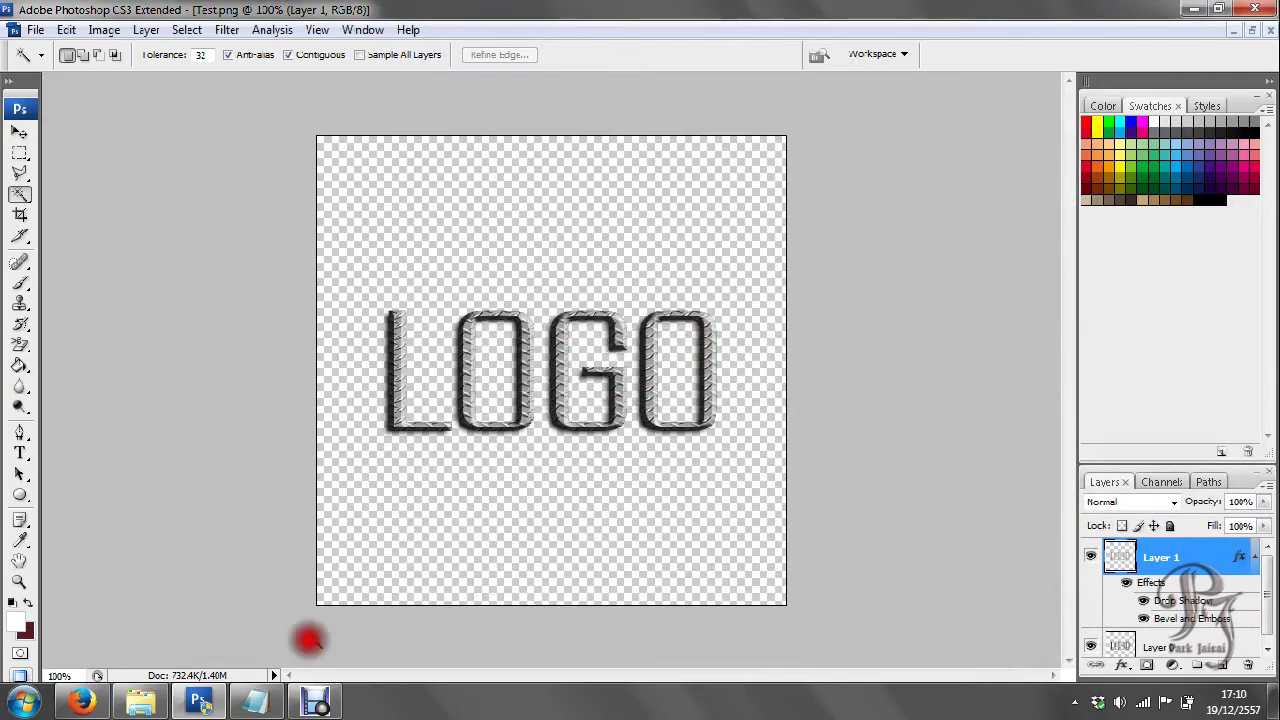
{"action": "left_click", "coordinate": [243, 706]}
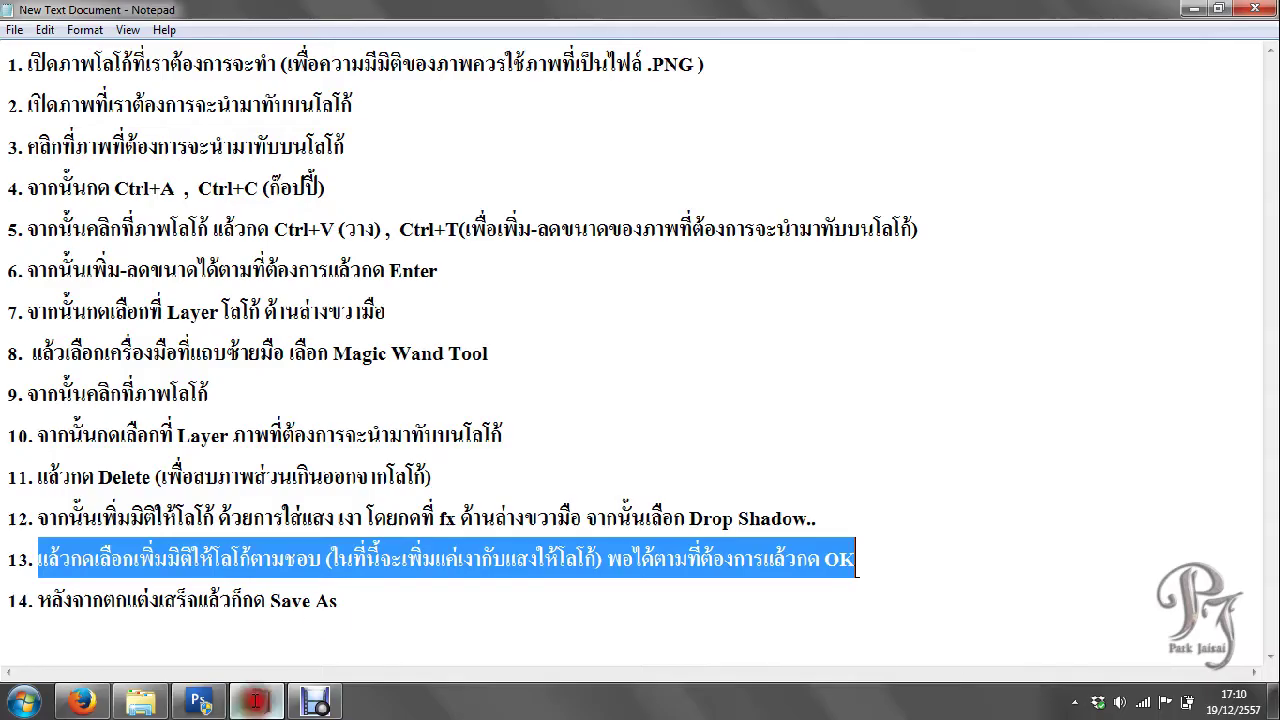
Add a closing line below step 14 in Notepad inviting readers to compare the difference
{"action": "left_click", "coordinate": [343, 604]}
{"action": "key", "text": "Return"}
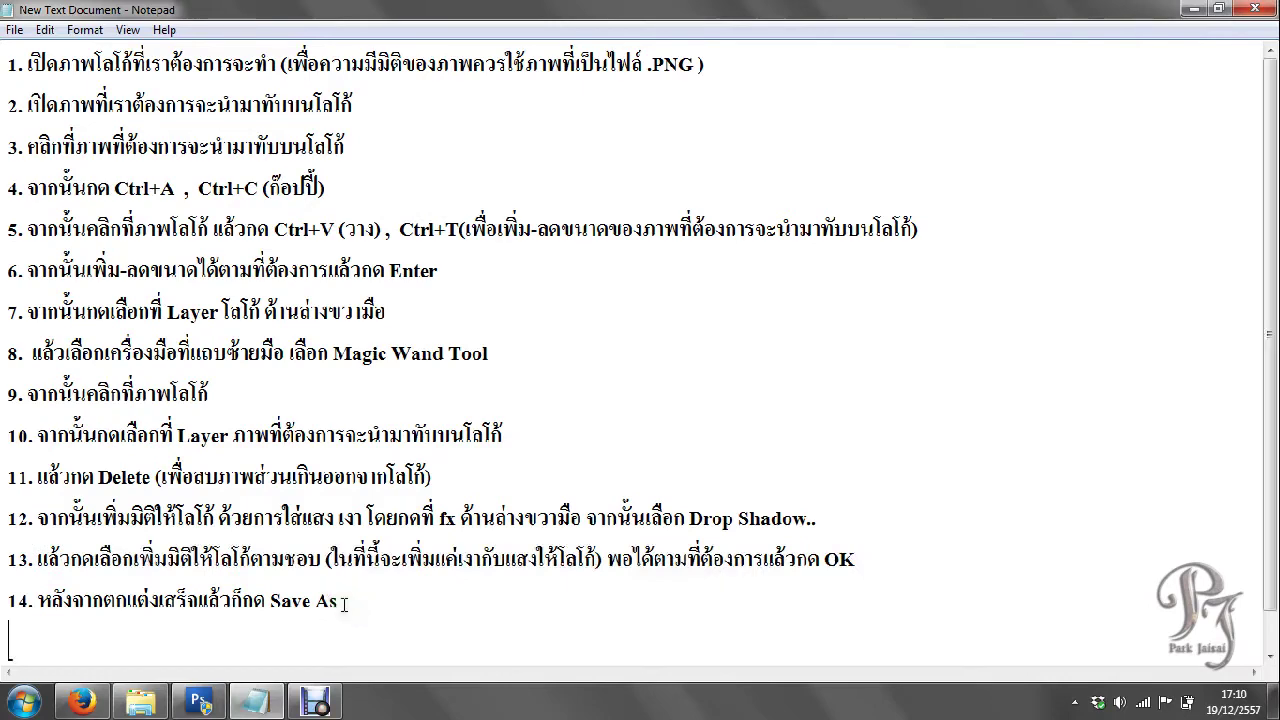
{"action": "key", "text": "Return"}
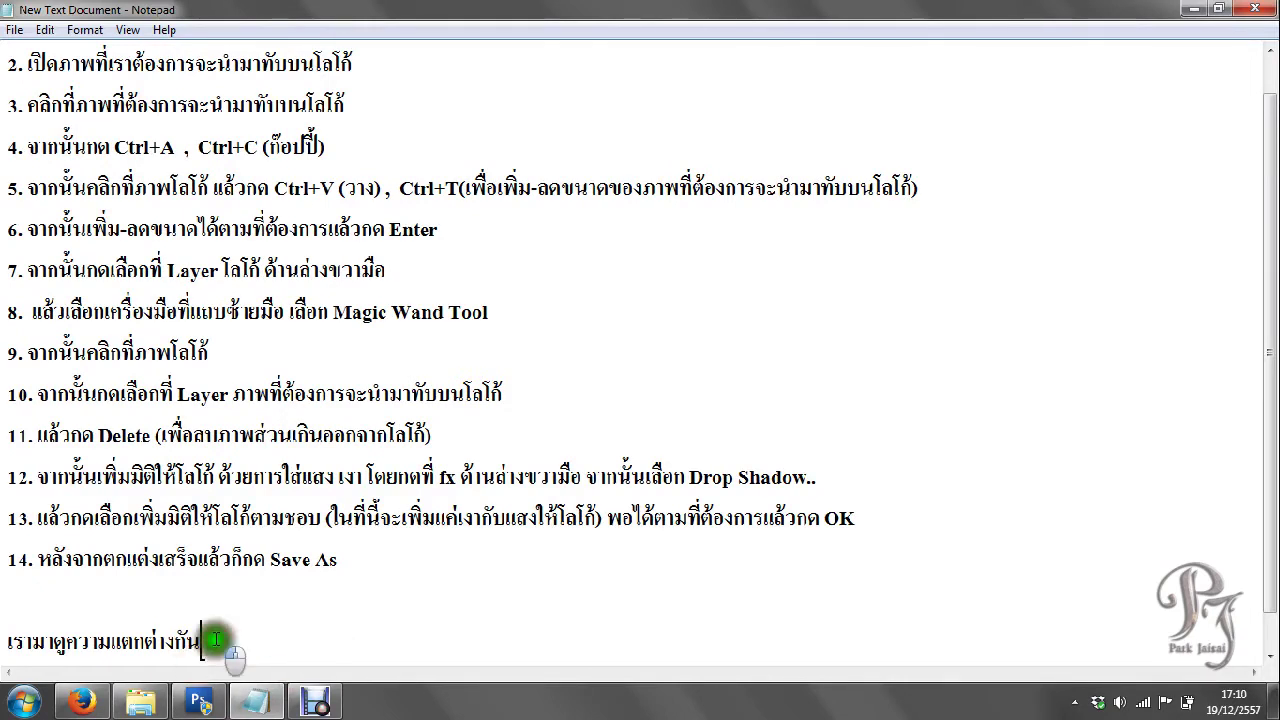
{"action": "left_click_drag", "start_coordinate": [203, 641], "coordinate": [5, 632]}
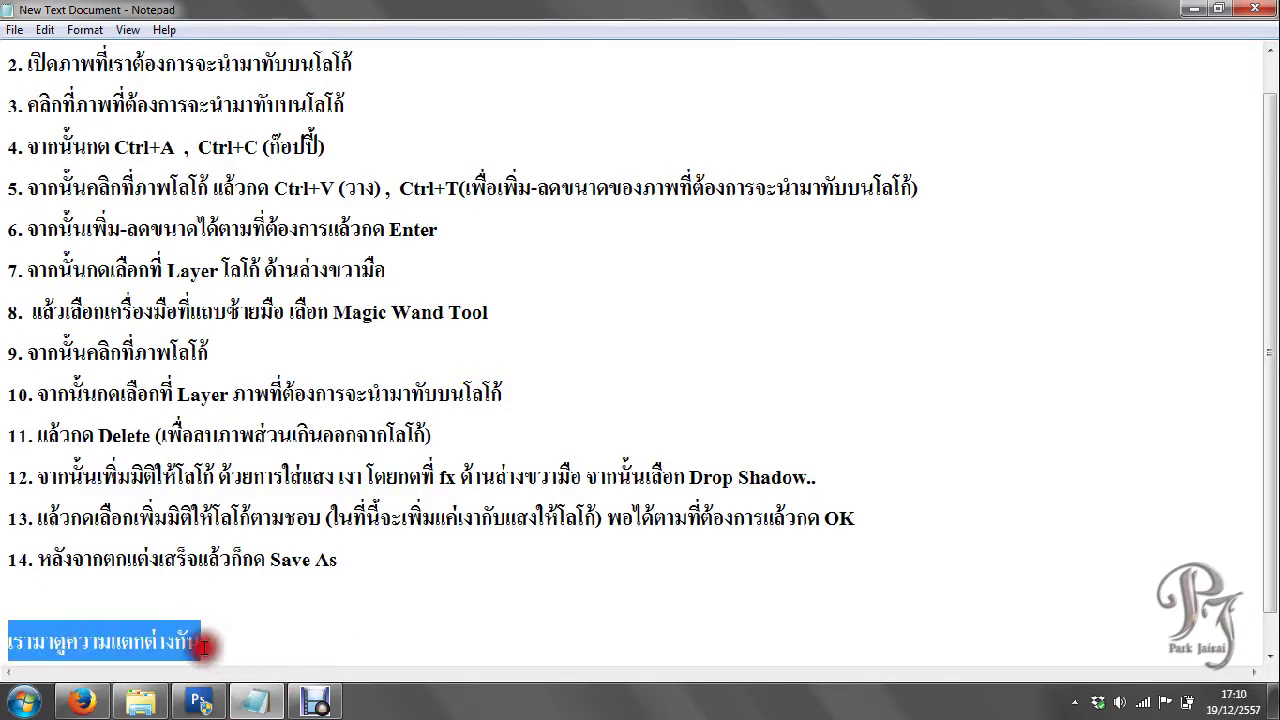
Minimize Notepad and open the original Test image from the LOGO folder in ACDSee Quick View
{"action": "left_click", "coordinate": [256, 703]}
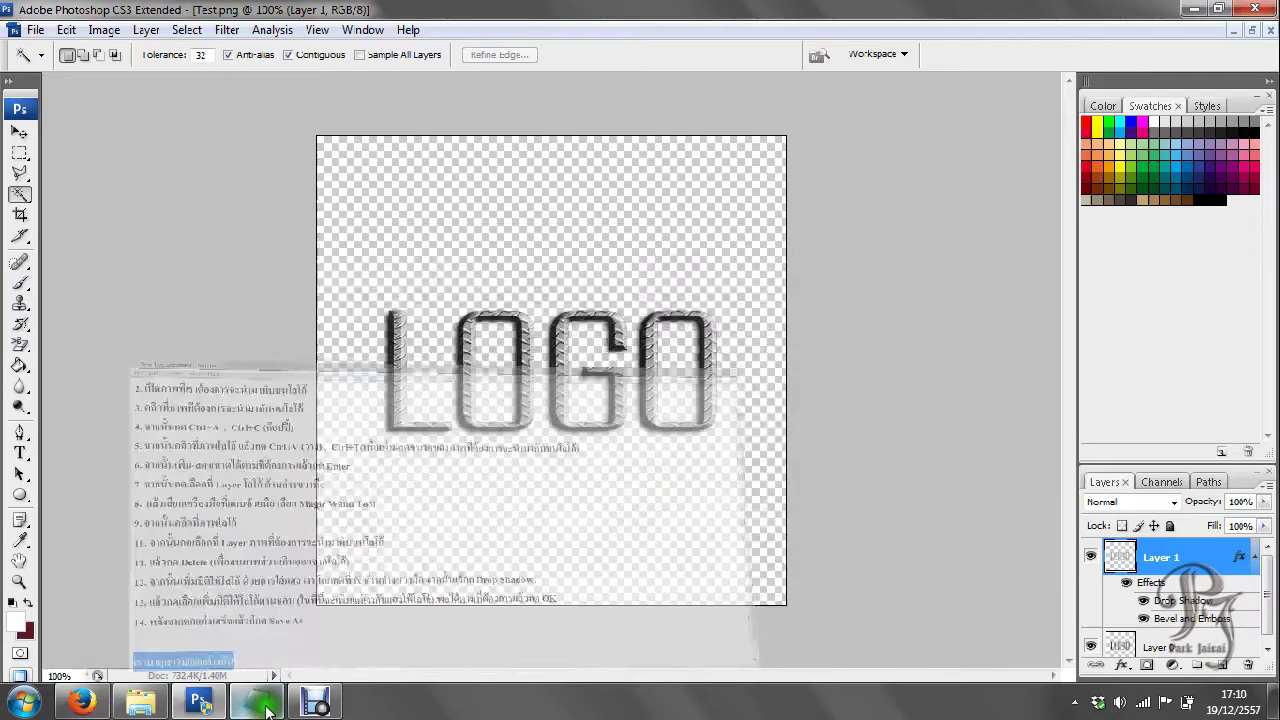
{"action": "left_click", "coordinate": [141, 703]}
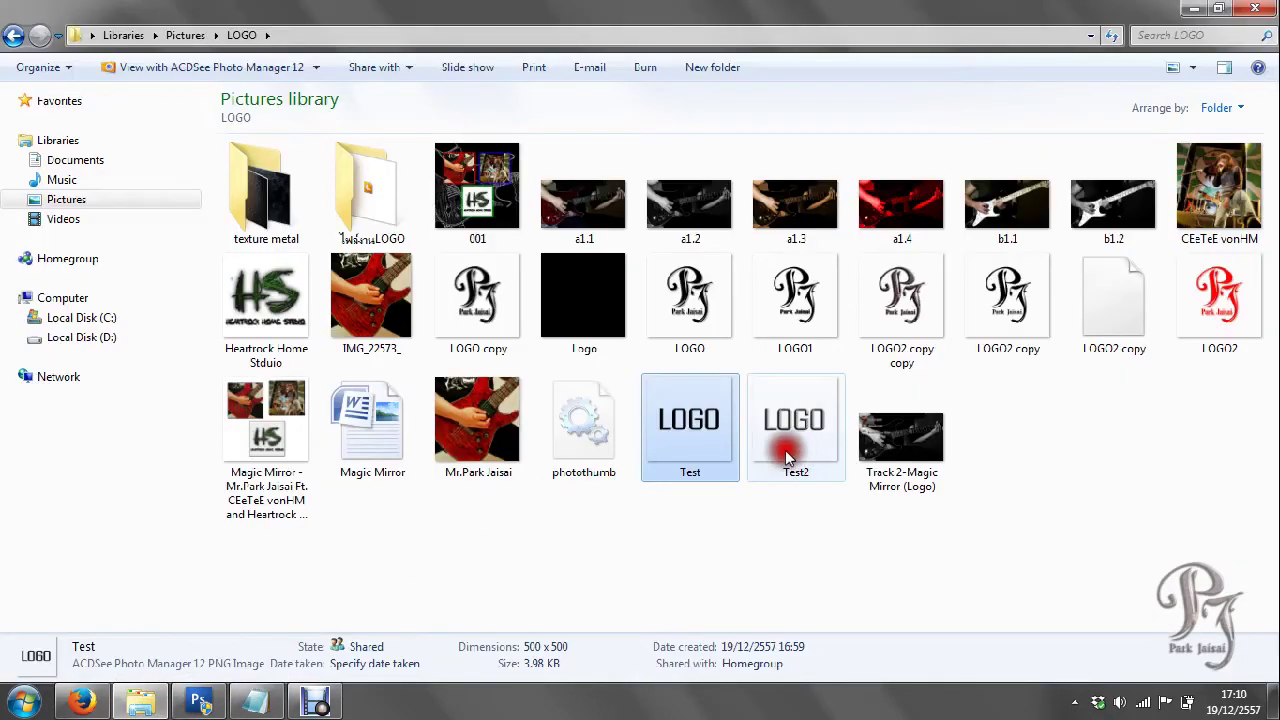
{"action": "double_click", "coordinate": [731, 437]}
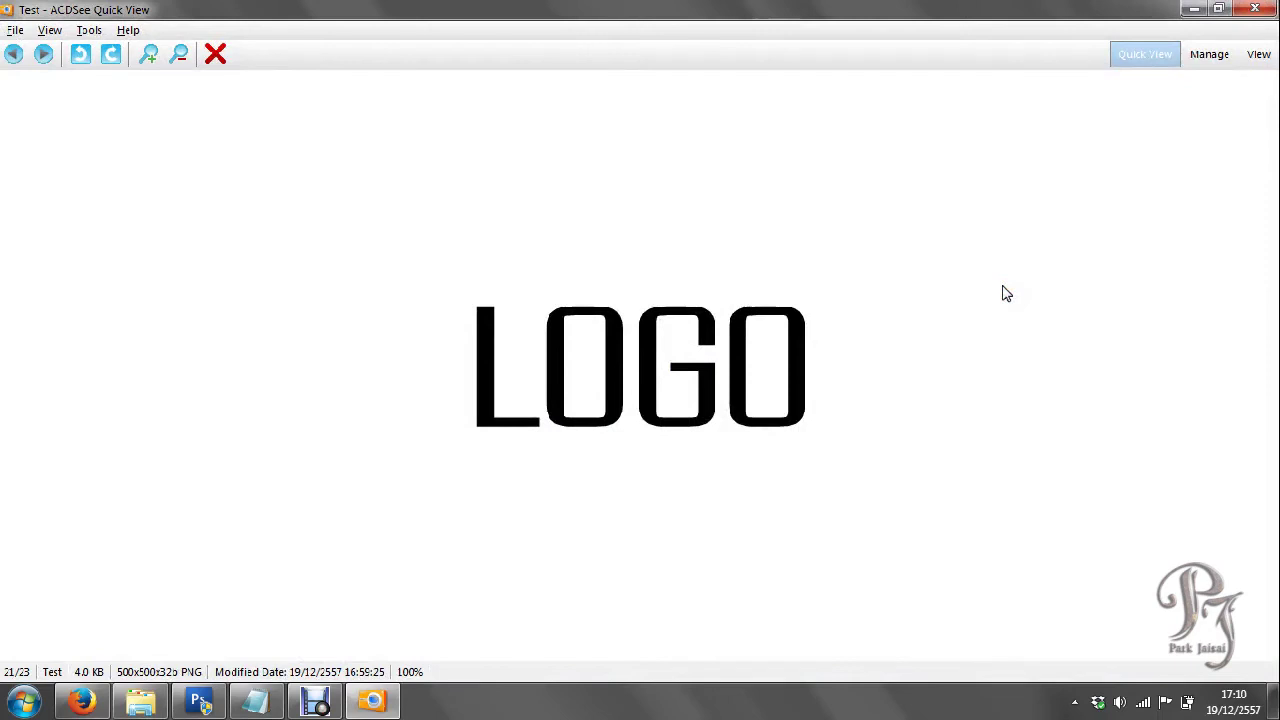
Flip between the plain black Test logo and the metallic Test2 logo, ending on Test2
{"action": "scroll", "coordinate": [1006, 293], "scroll_direction": "down", "scroll_amount": 1}
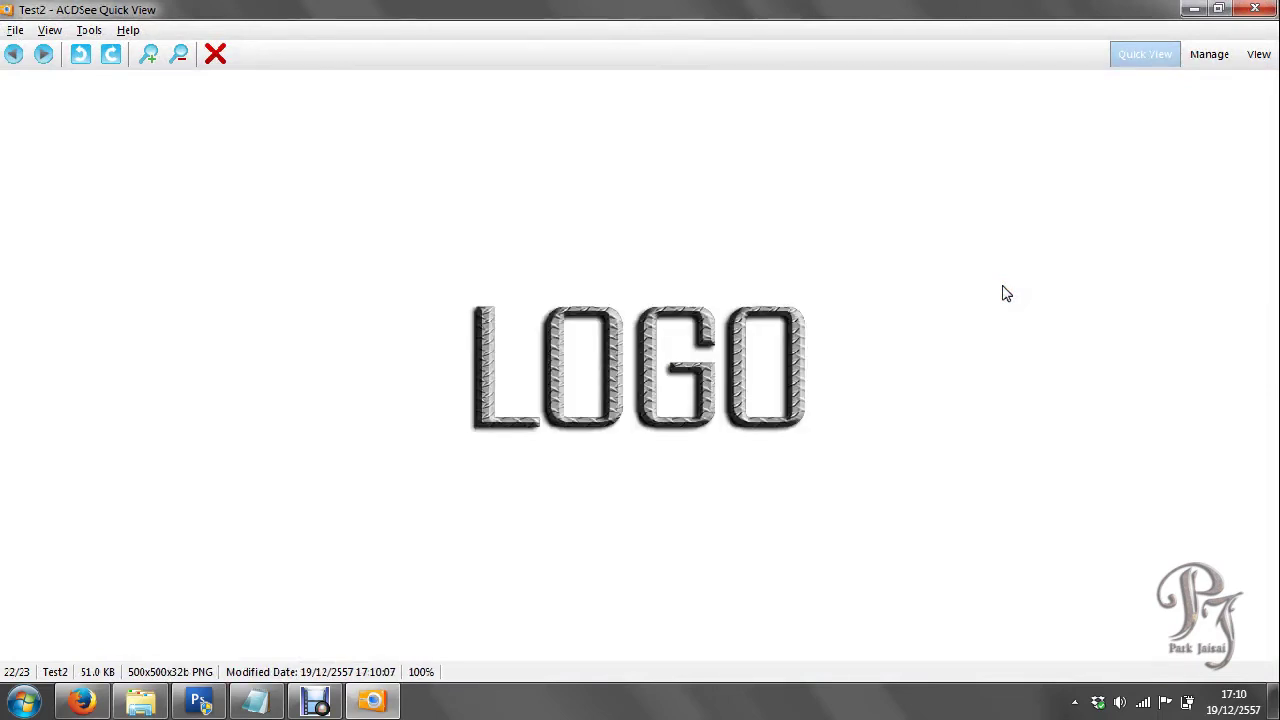
{"action": "scroll", "coordinate": [1006, 293], "scroll_direction": "up", "scroll_amount": 1}
{"action": "scroll", "coordinate": [1006, 293], "scroll_direction": "down", "scroll_amount": 1}
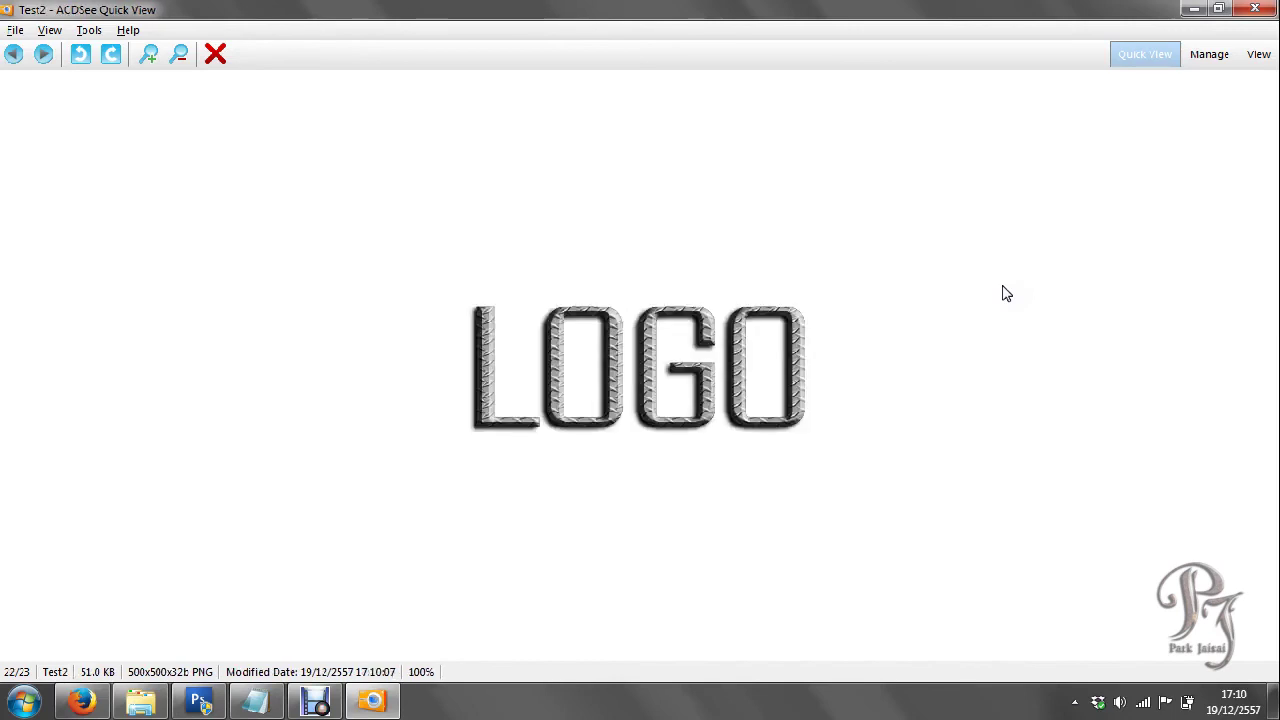